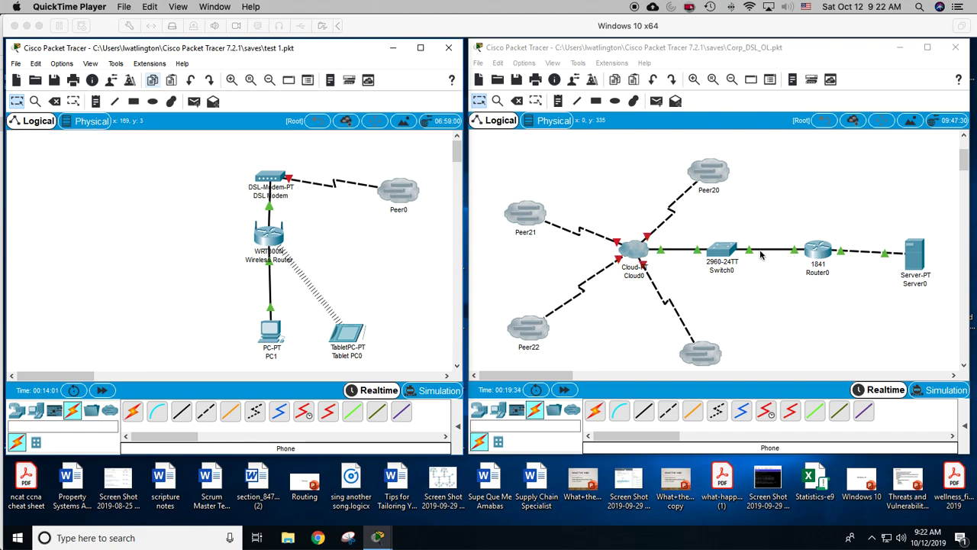
pyautogui.click(761, 303)
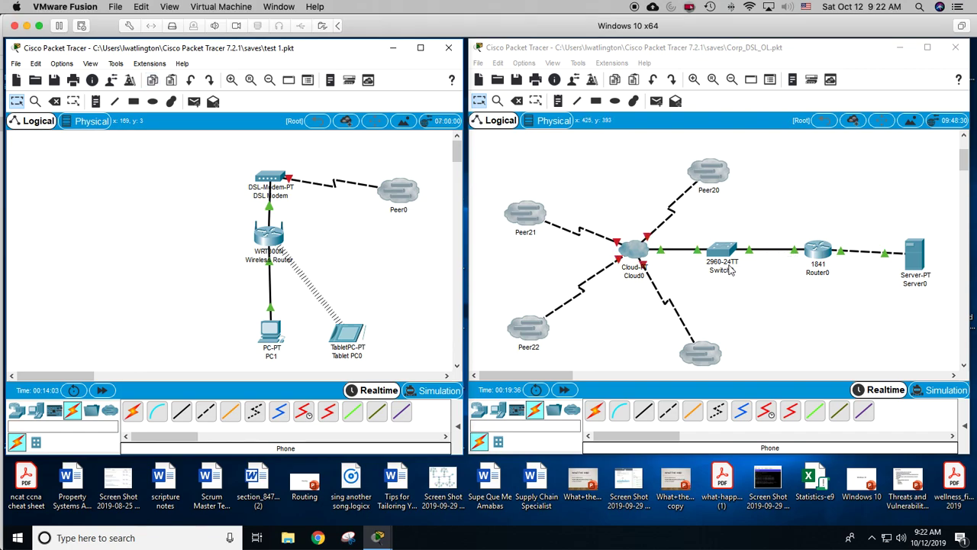
pyautogui.click(912, 267)
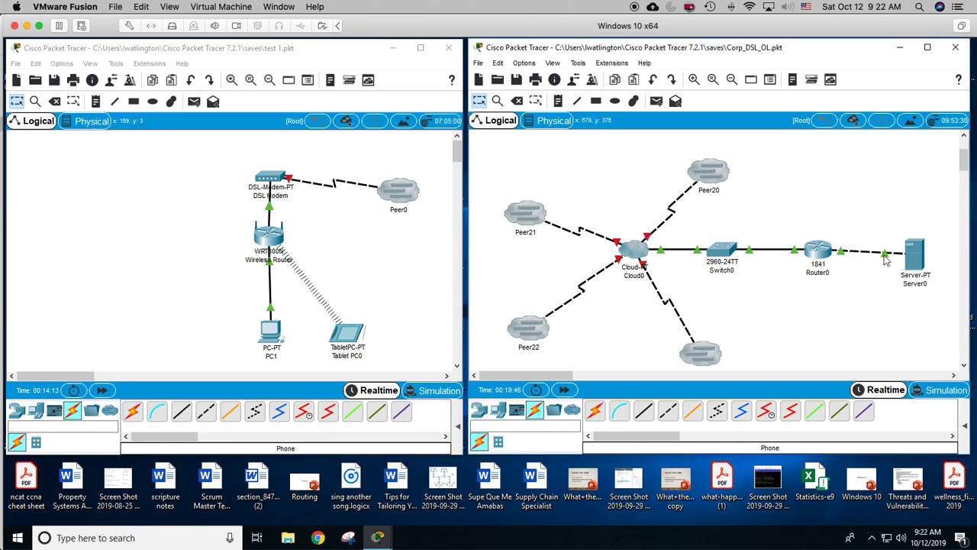
pyautogui.moveTo(885, 259)
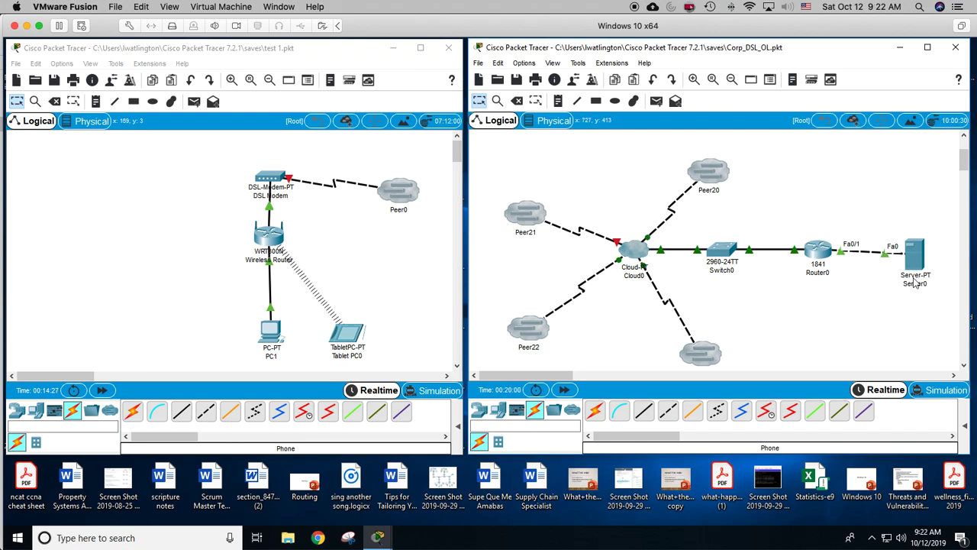
pyautogui.moveTo(915, 284)
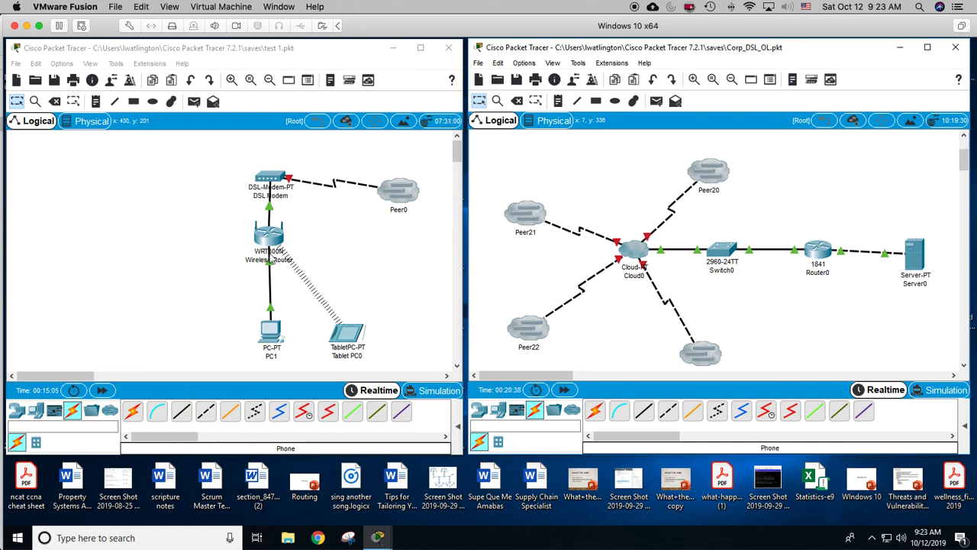
# Review the Wireless Router's static IP internet settings in its GUI, including address, subnet mask, gateway and DNS, and close its window.
pyautogui.click(266, 258)
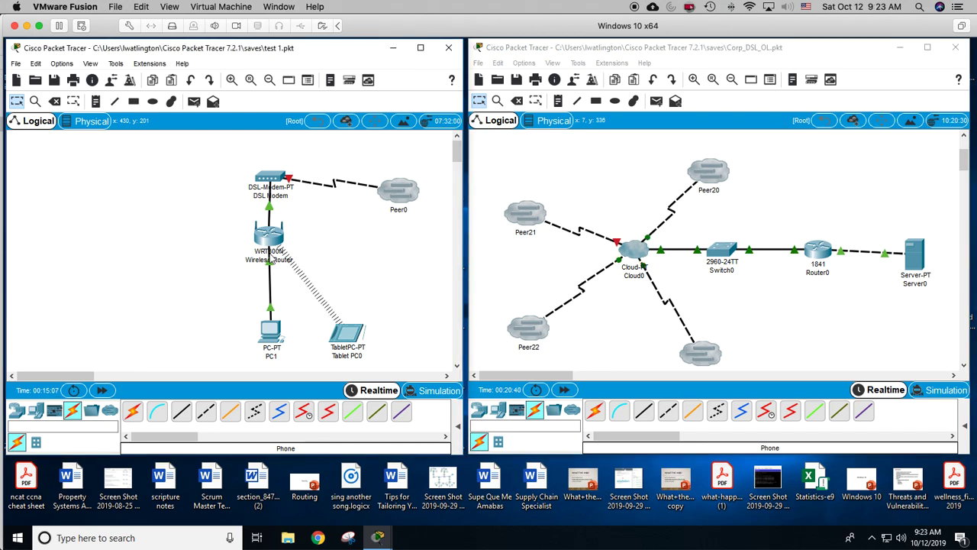
pyautogui.click(265, 257)
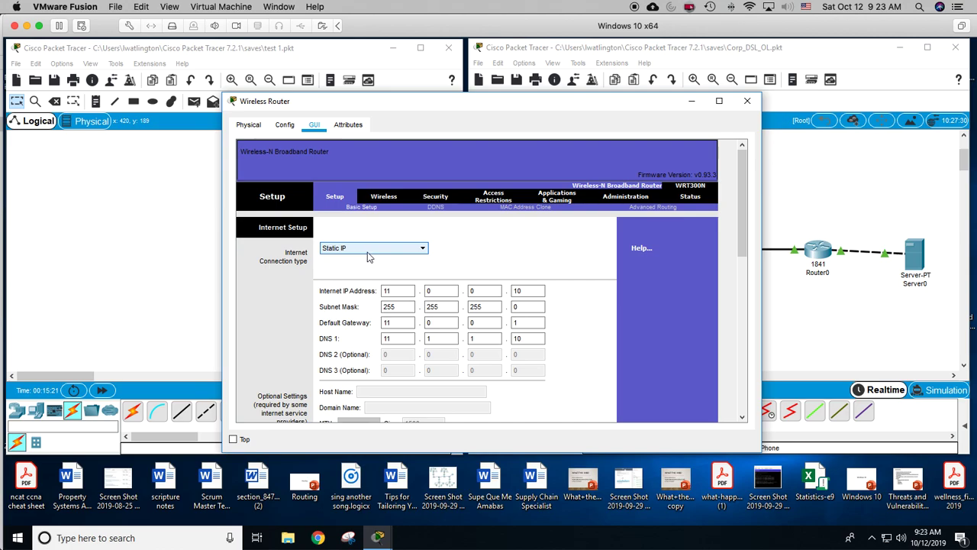
pyautogui.click(390, 293)
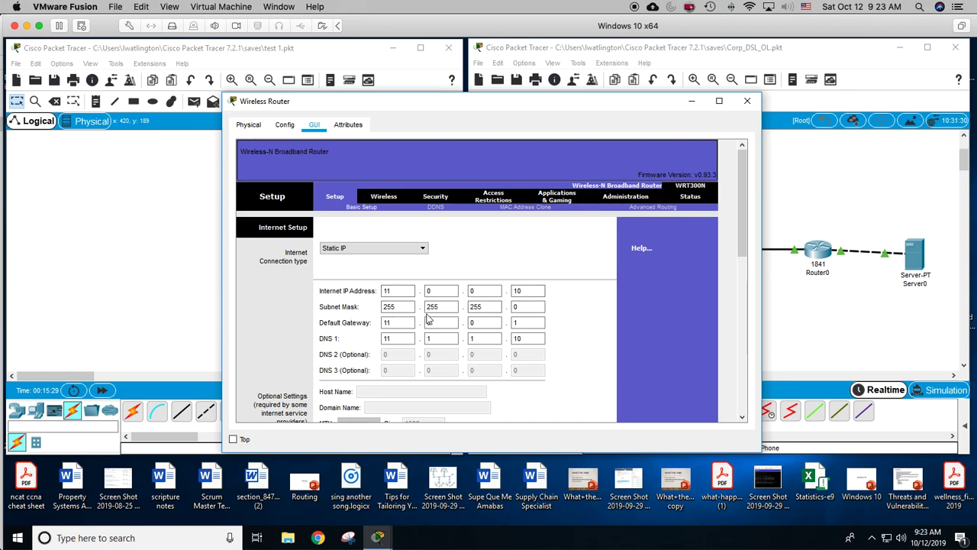
pyautogui.click(484, 307)
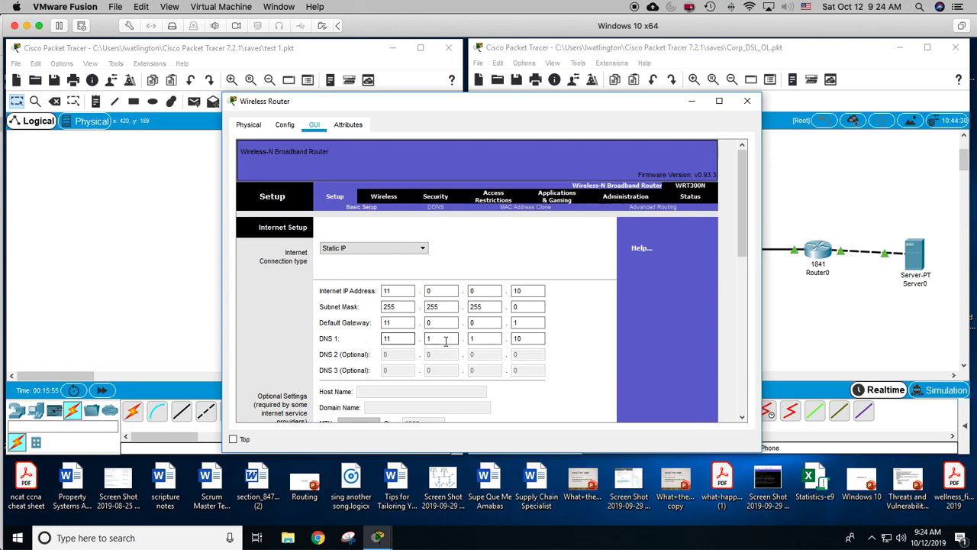
pyautogui.scroll(-1, 510, 345)
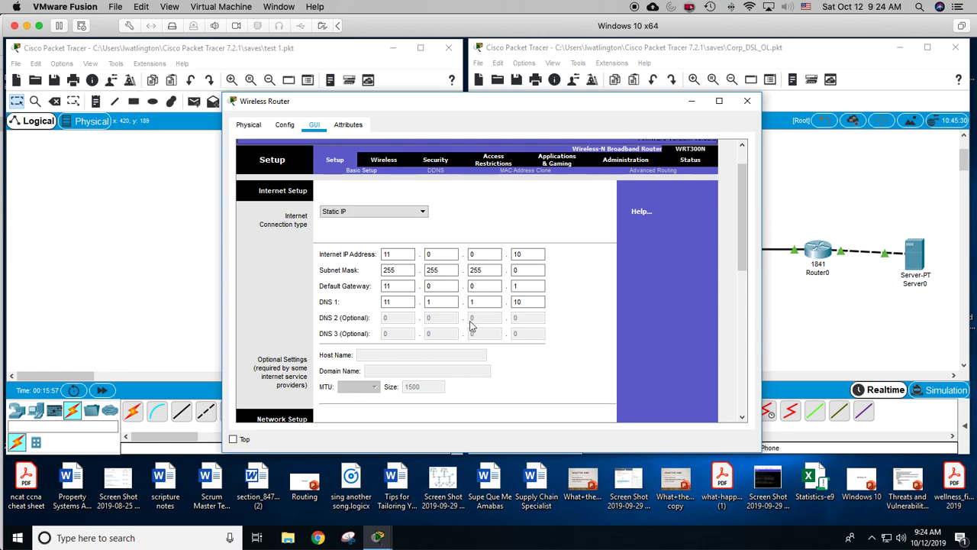
pyautogui.scroll(1, 471, 325)
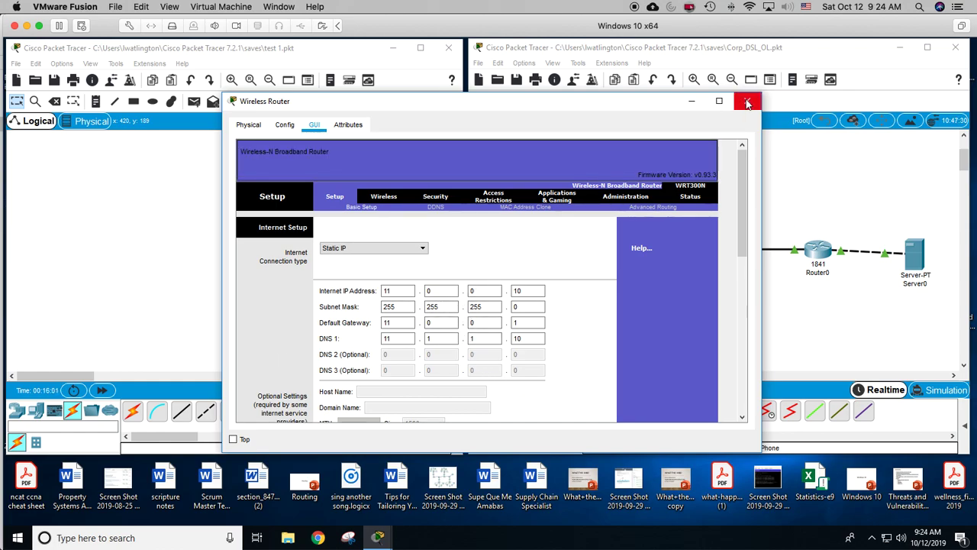
pyautogui.click(746, 102)
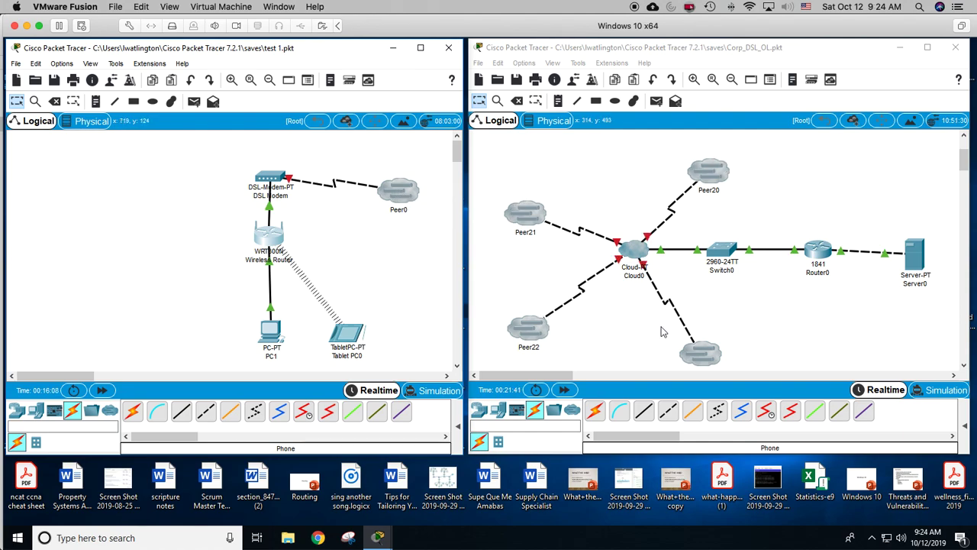
# Connect Peer0 as an outgoing multiuser connection to localhost on port 38000 with the peer network name Peer21.
pyautogui.click(718, 312)
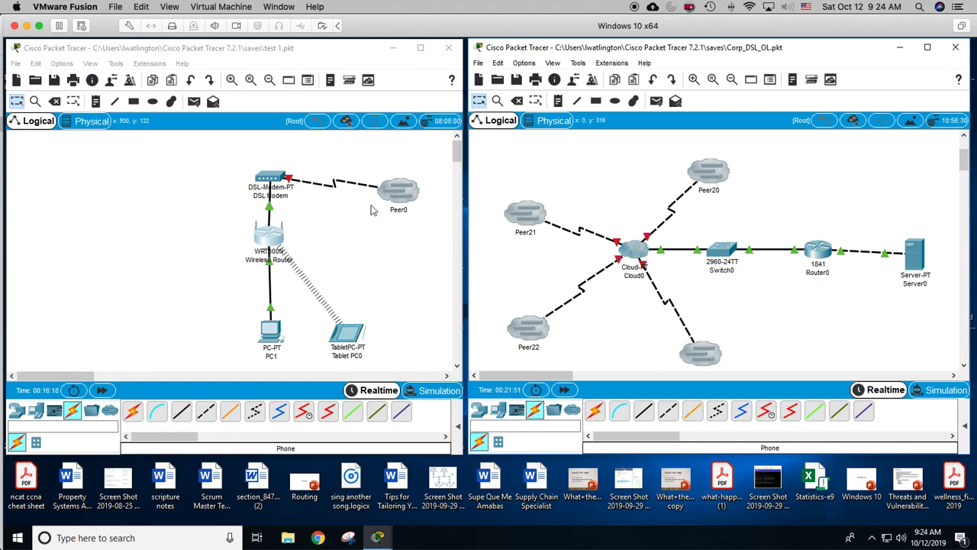
pyautogui.click(404, 195)
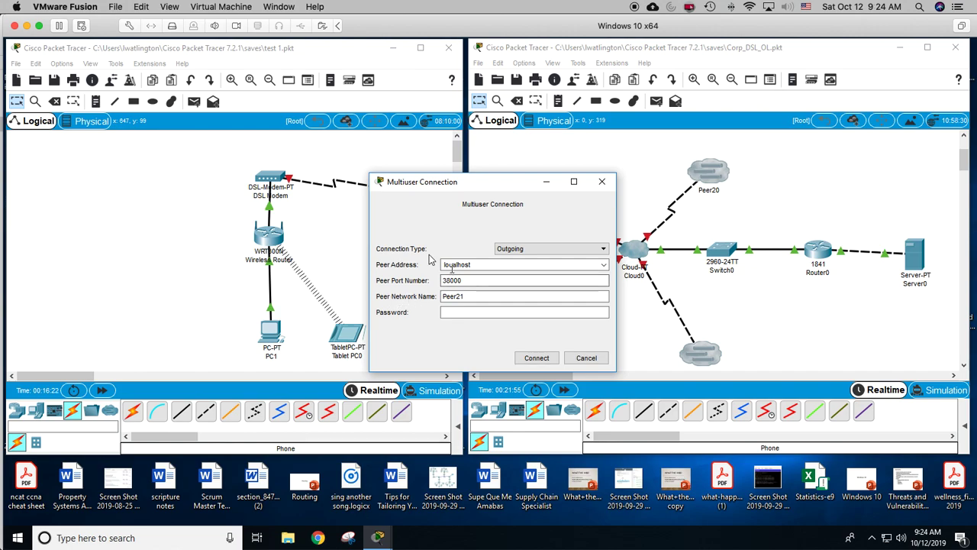
pyautogui.click(604, 253)
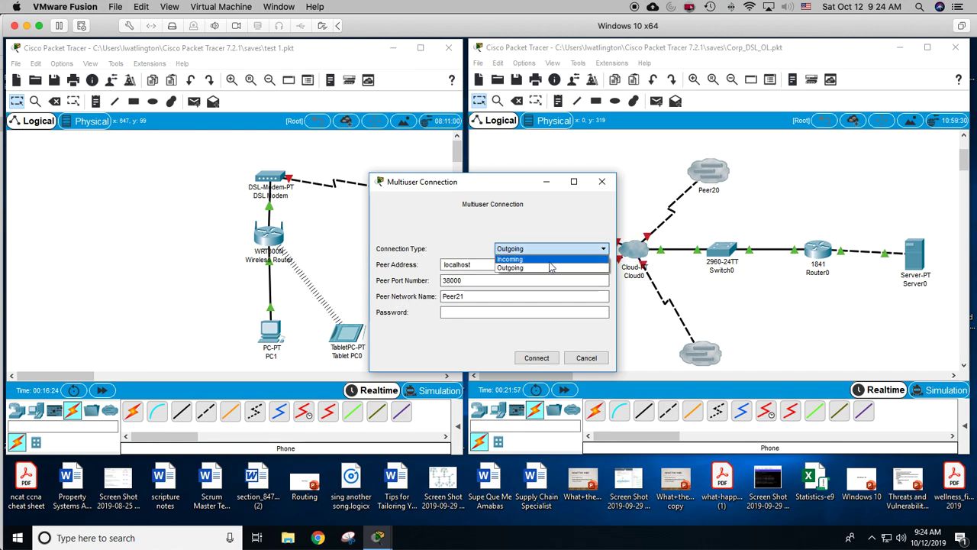
pyautogui.click(519, 267)
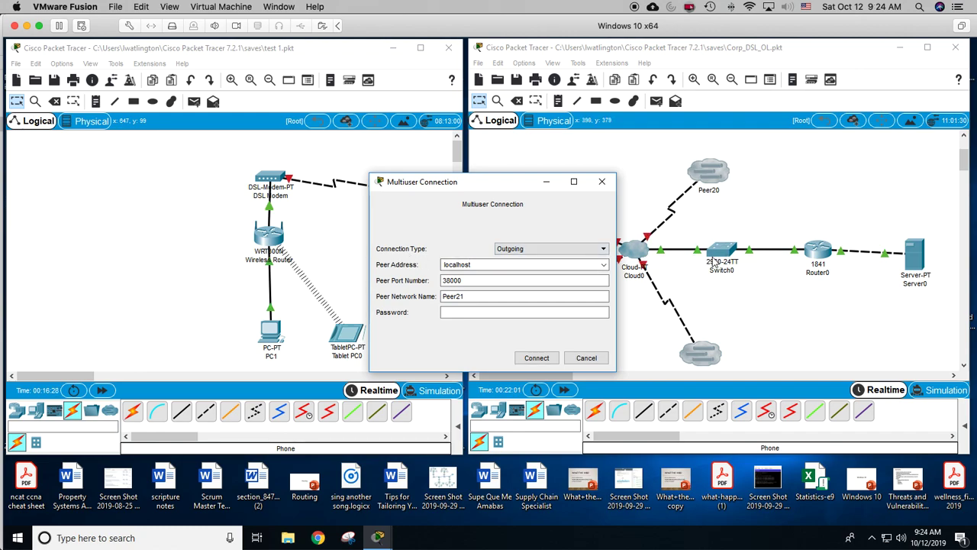
pyautogui.click(602, 266)
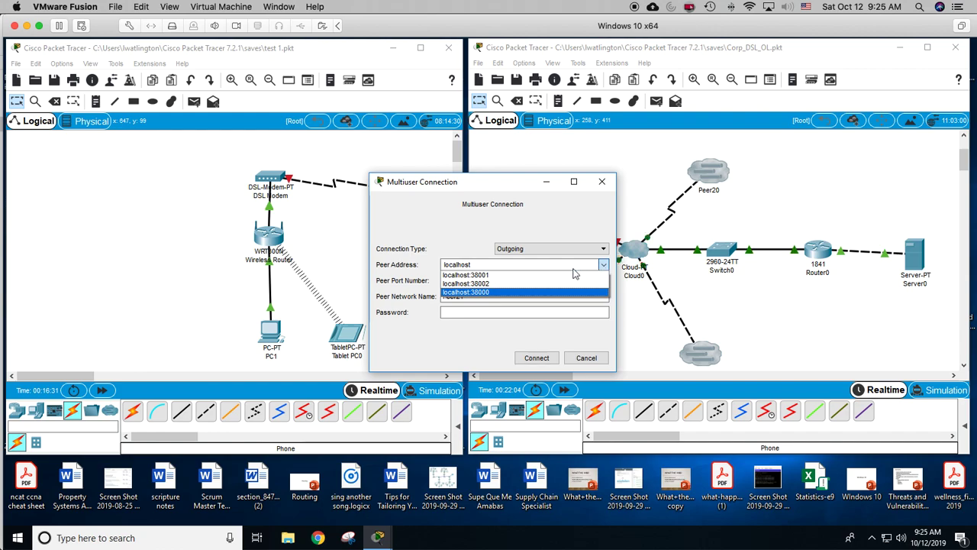
pyautogui.click(483, 298)
pyautogui.click(485, 299)
pyautogui.click(446, 282)
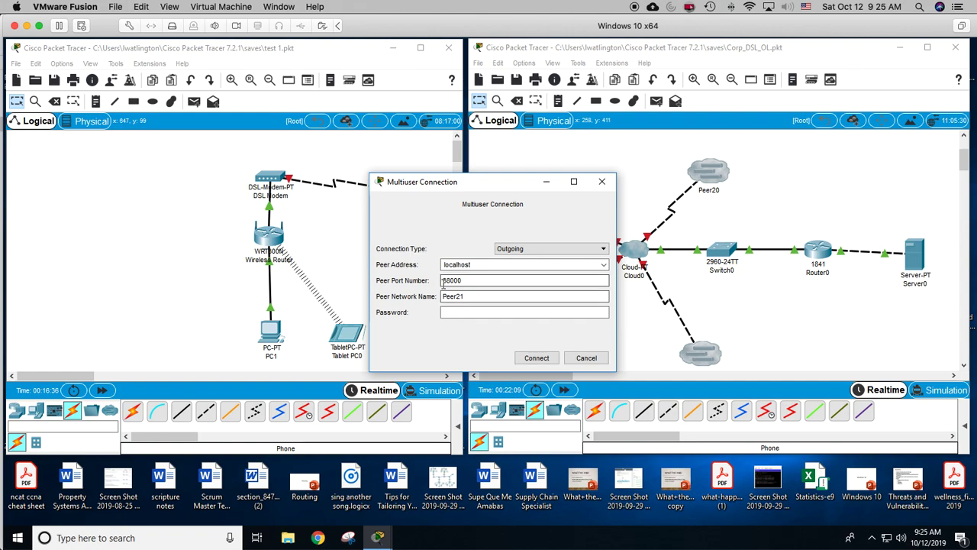
pyautogui.click(444, 297)
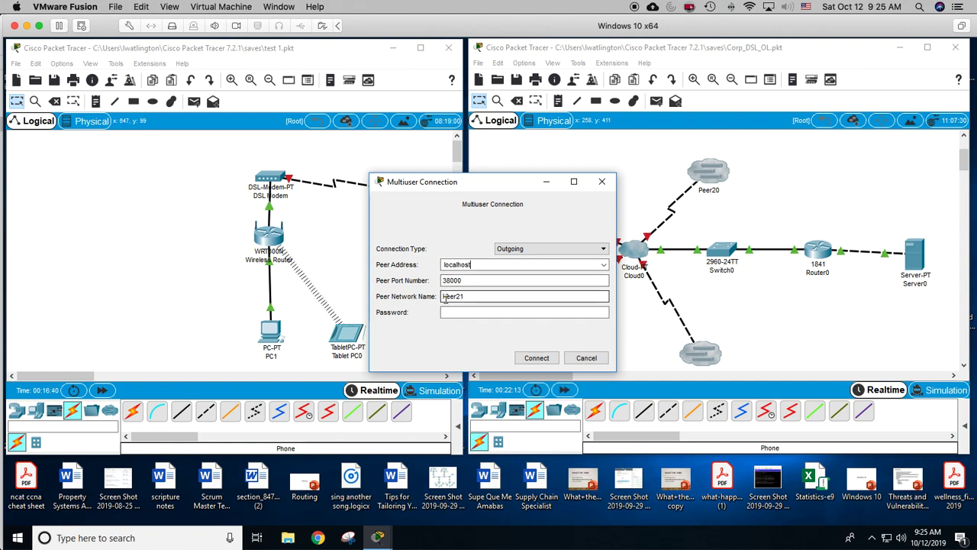
pyautogui.moveTo(484, 181); pyautogui.dragTo(334, 177)
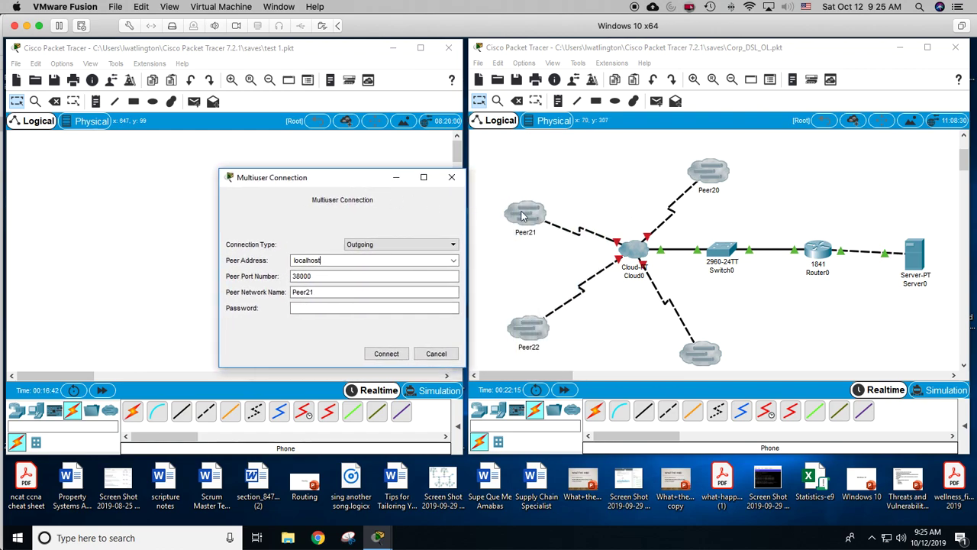
pyautogui.click(385, 354)
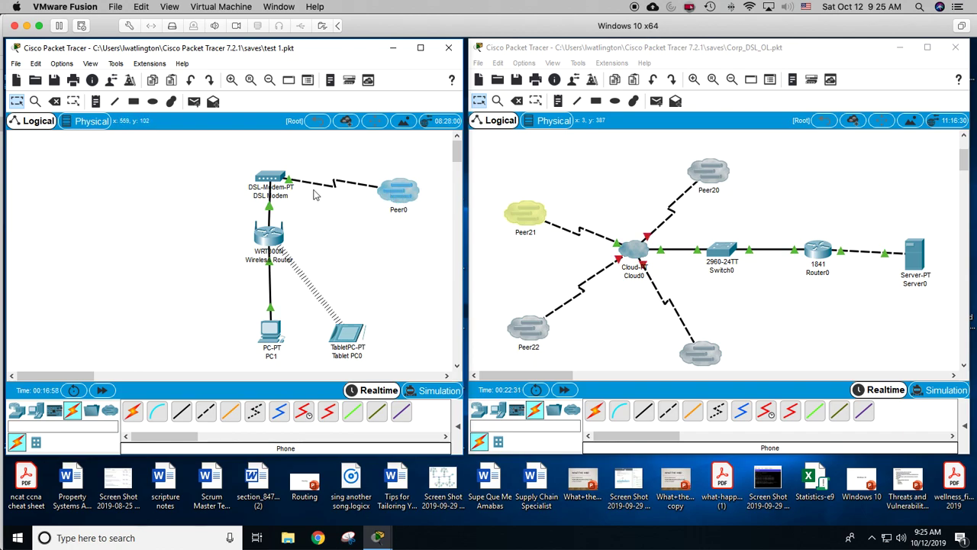
# Check Peer21's multiuser connection settings and the corporate network's multiuser listening addresses, port and acceptance options.
pyautogui.click(526, 216)
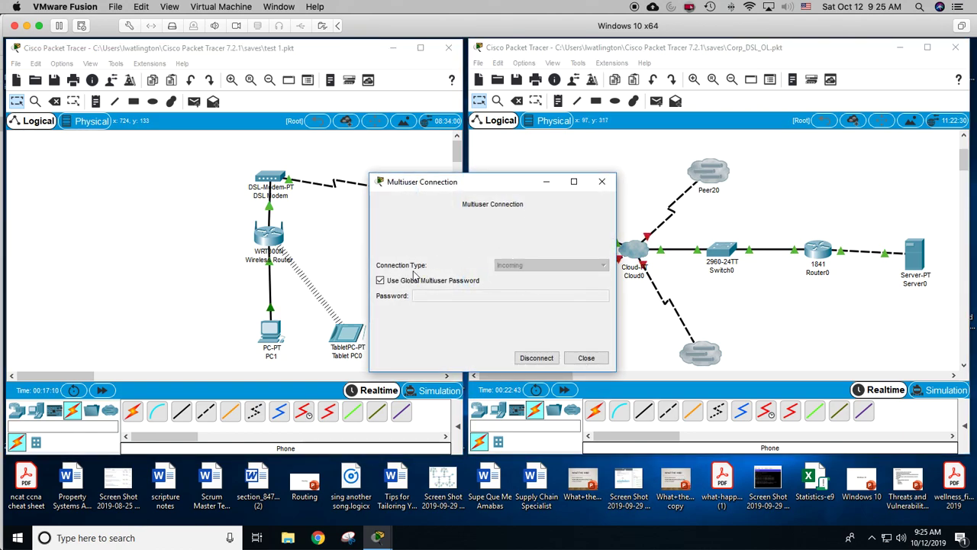
pyautogui.click(585, 358)
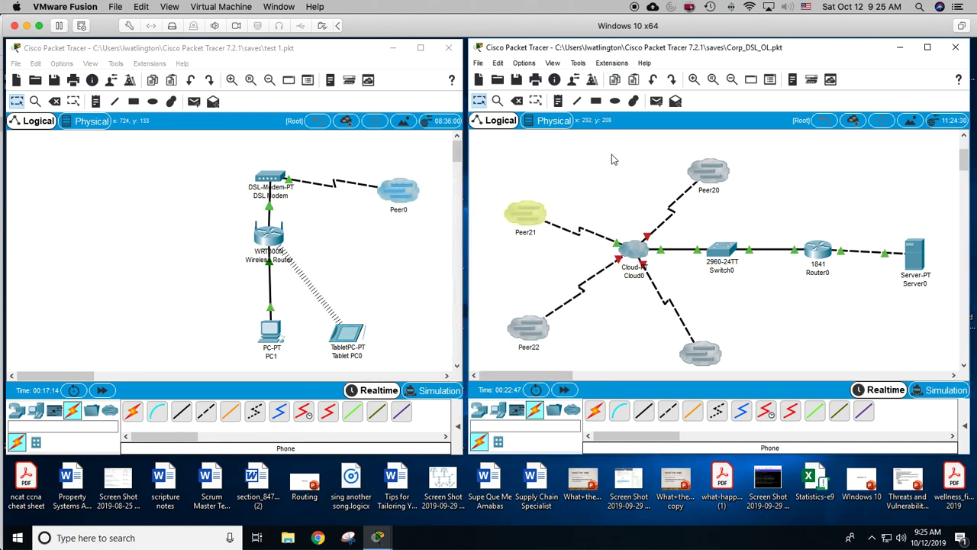
pyautogui.click(615, 66)
pyautogui.moveTo(617, 94)
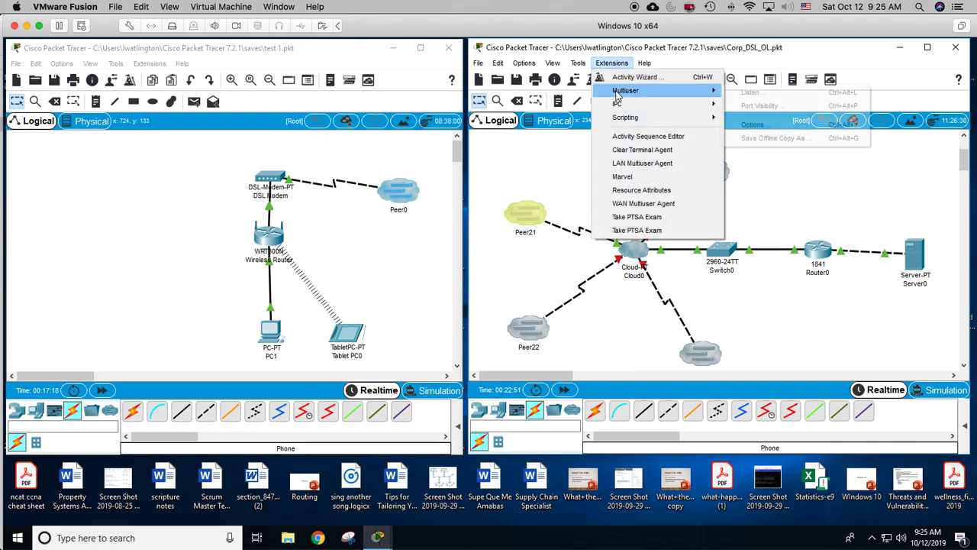
pyautogui.click(749, 94)
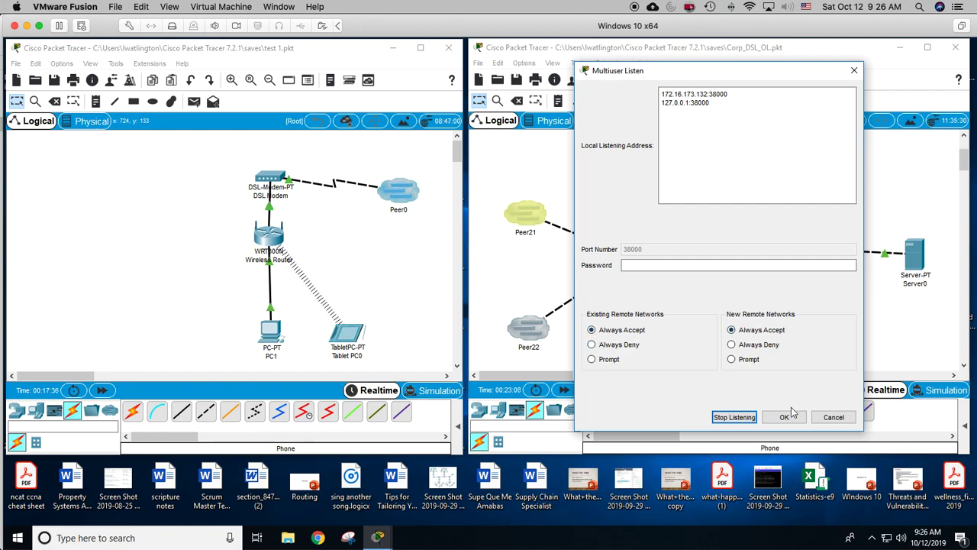
pyautogui.click(734, 419)
pyautogui.click(778, 421)
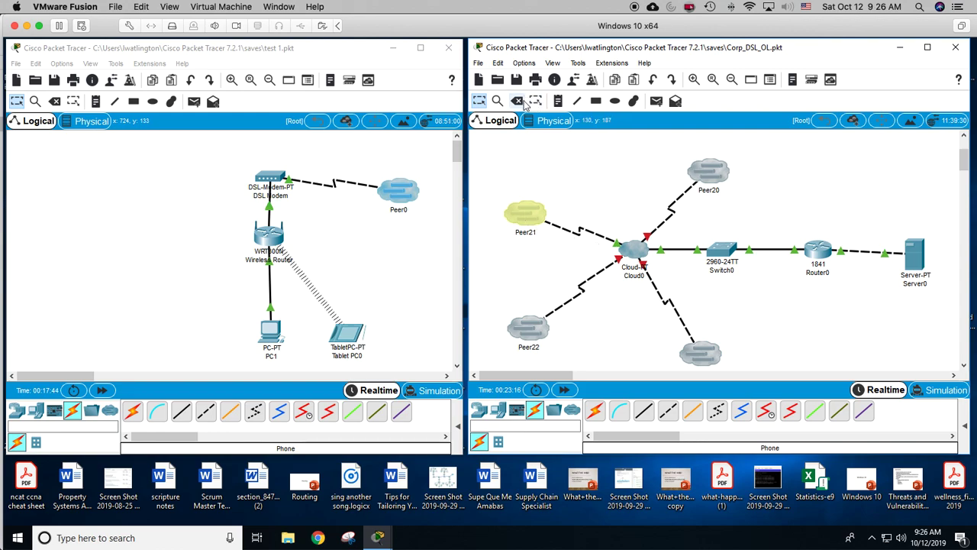
# Delete the link between Peer21 and Cloud0 in the corporate network.
pyautogui.click(517, 101)
pyautogui.click(572, 231)
pyautogui.press('Escape')
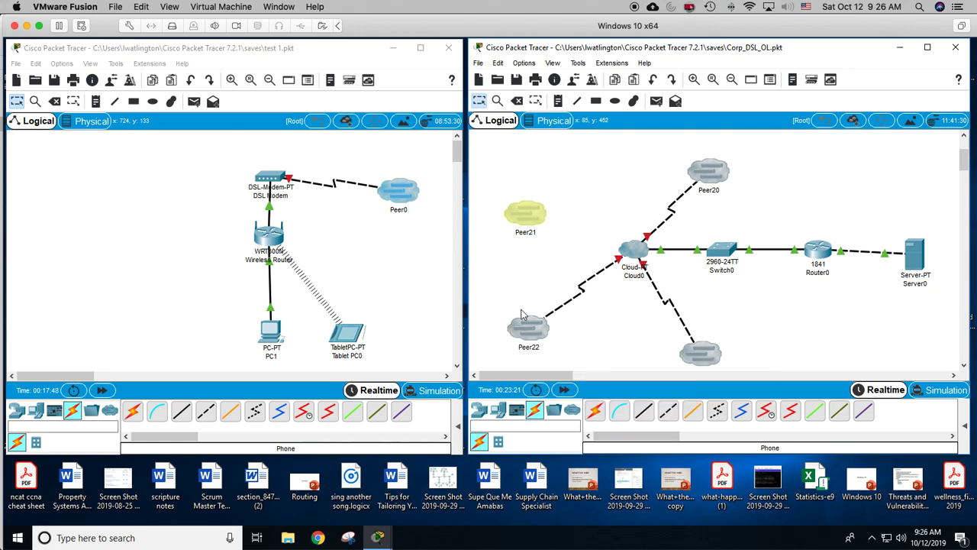
# Connect Modem1 of Cloud0 to Link 0 (DSL Modem Port 0) of Peer21 with a phone cable.
pyautogui.click(718, 414)
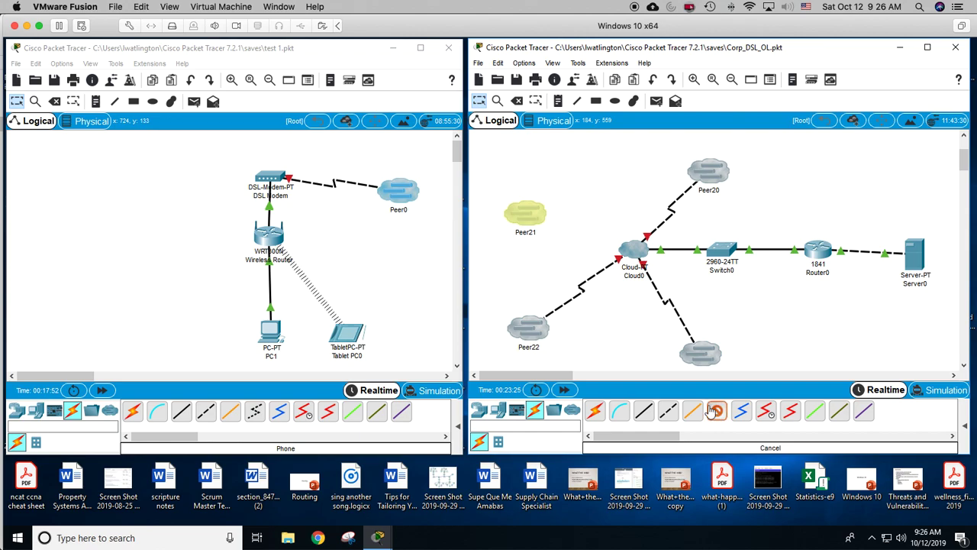
pyautogui.click(638, 251)
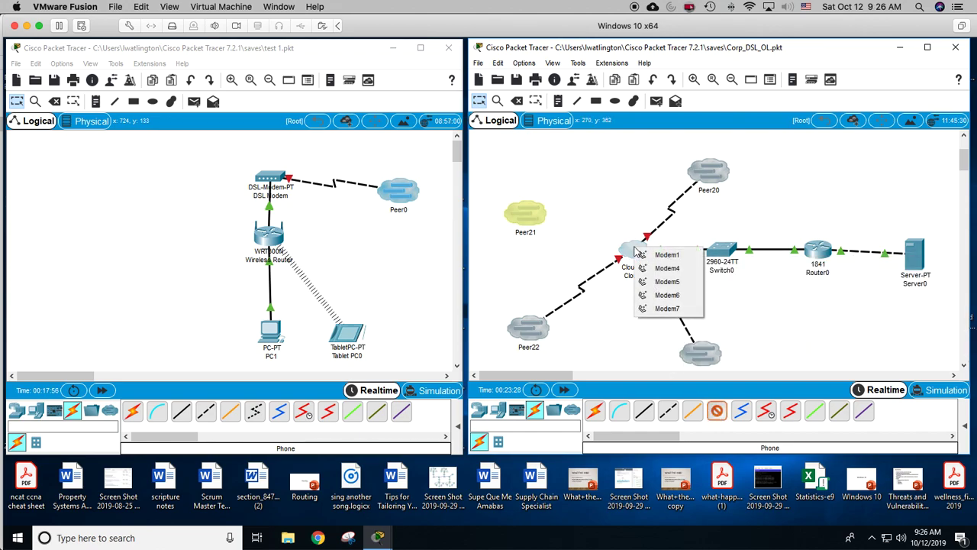
pyautogui.click(666, 255)
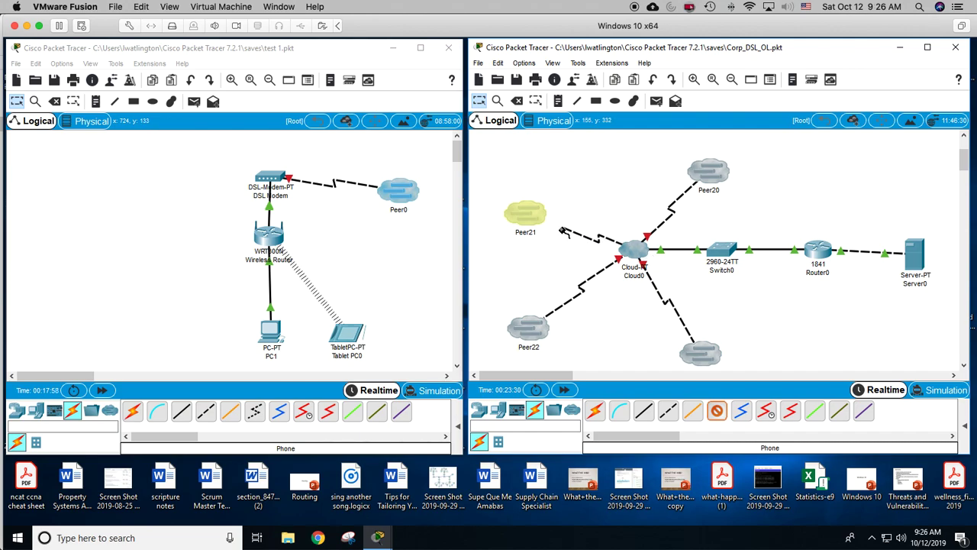
pyautogui.click(533, 221)
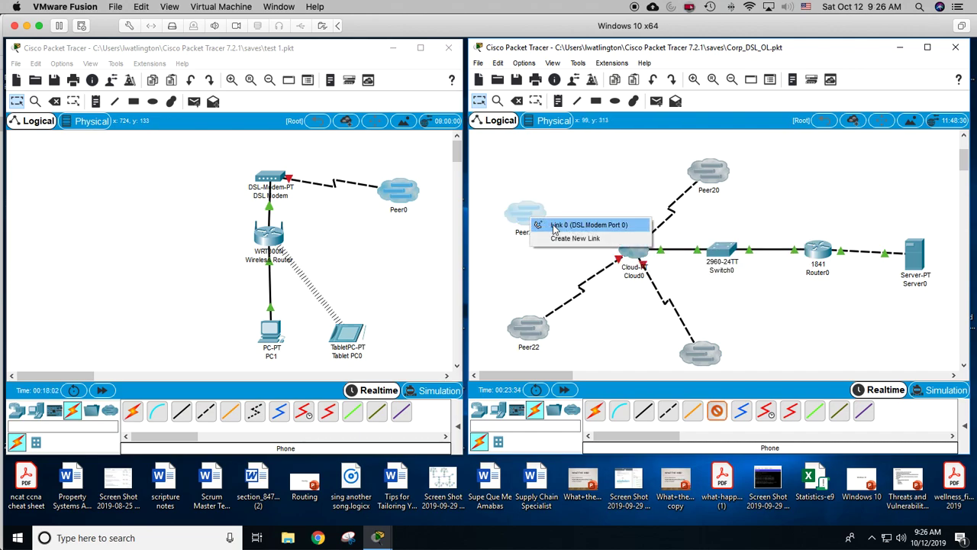
pyautogui.click(555, 227)
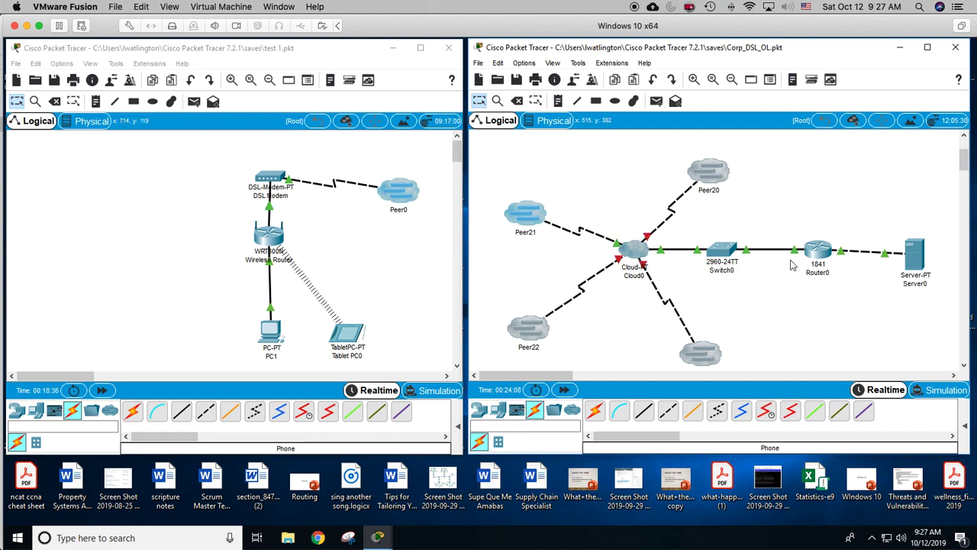
# Ping 11.1.1.10 from PC1's command prompt to test the connection to the corporate server.
pyautogui.click(267, 336)
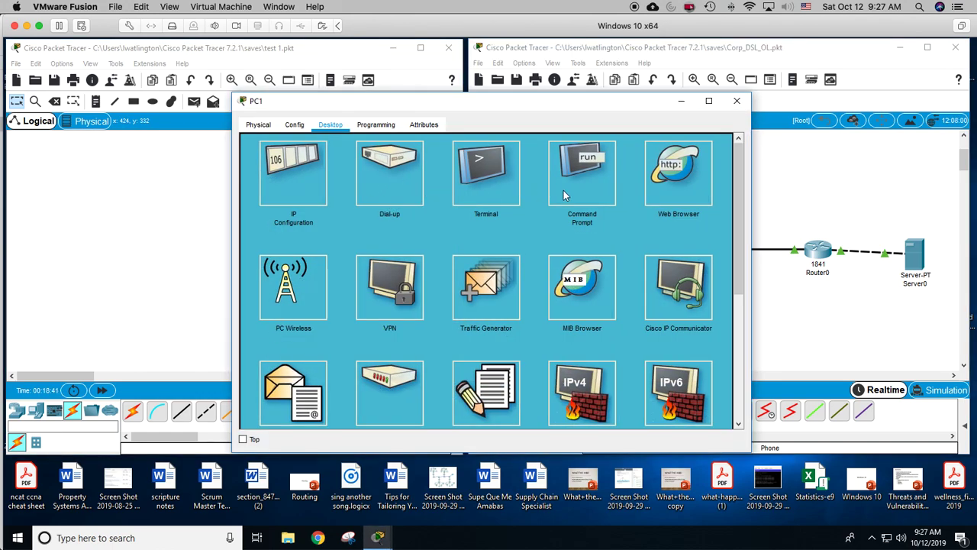
pyautogui.click(564, 193)
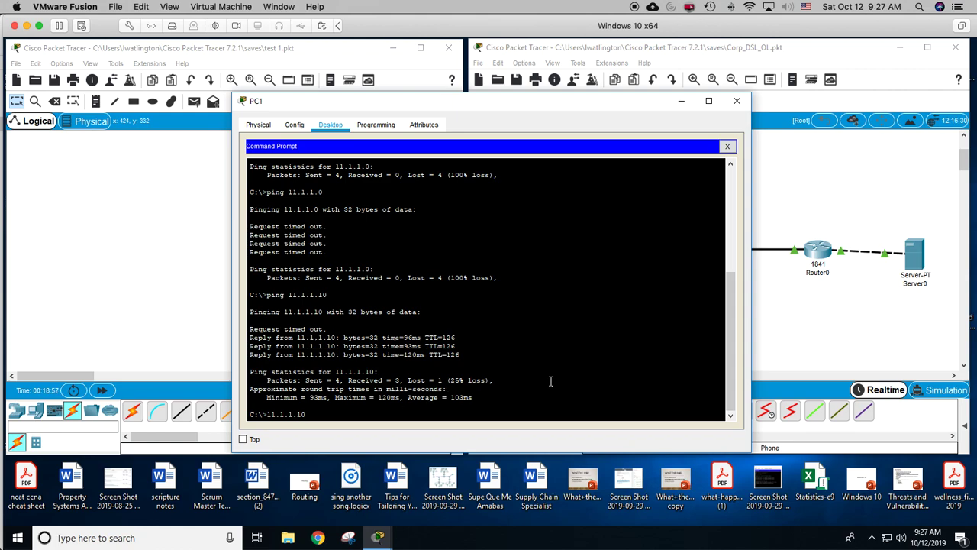
pyautogui.press('Return')
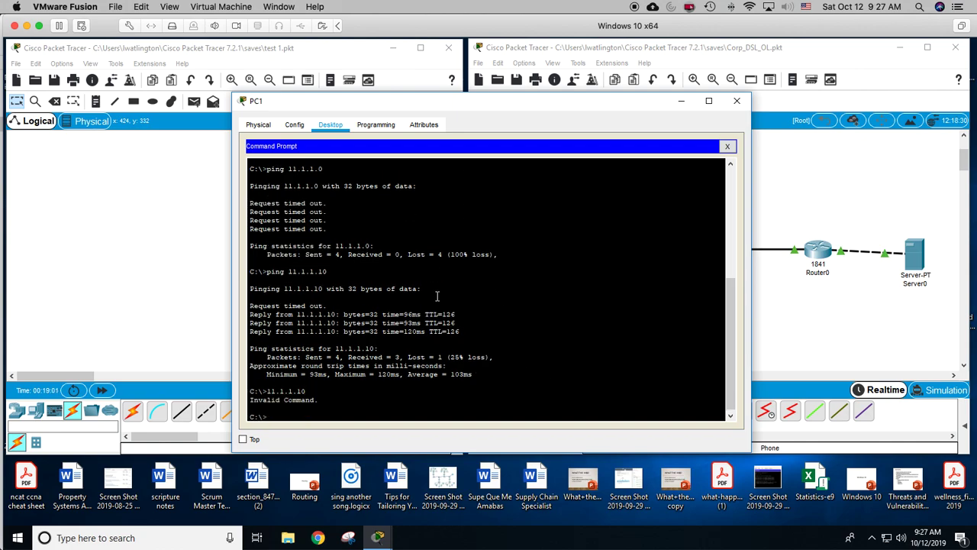
pyautogui.write('ping 11.1.1.10')
pyautogui.press('Return')
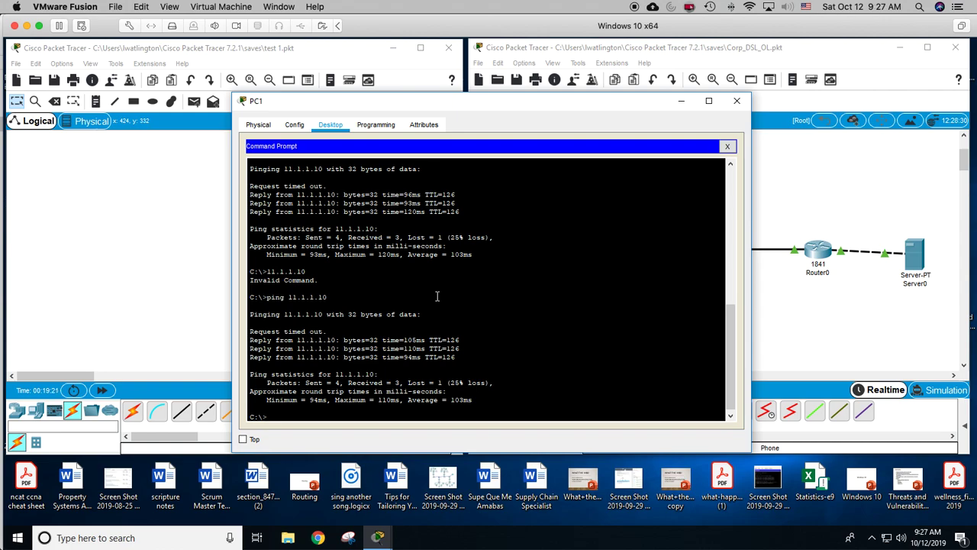
# Repeat the ping to 11.1.1.10 from PC1's command prompt, and close PC1's window.
pyautogui.press('Up')
pyautogui.press('Down')
pyautogui.press('Up')
pyautogui.press('Return')
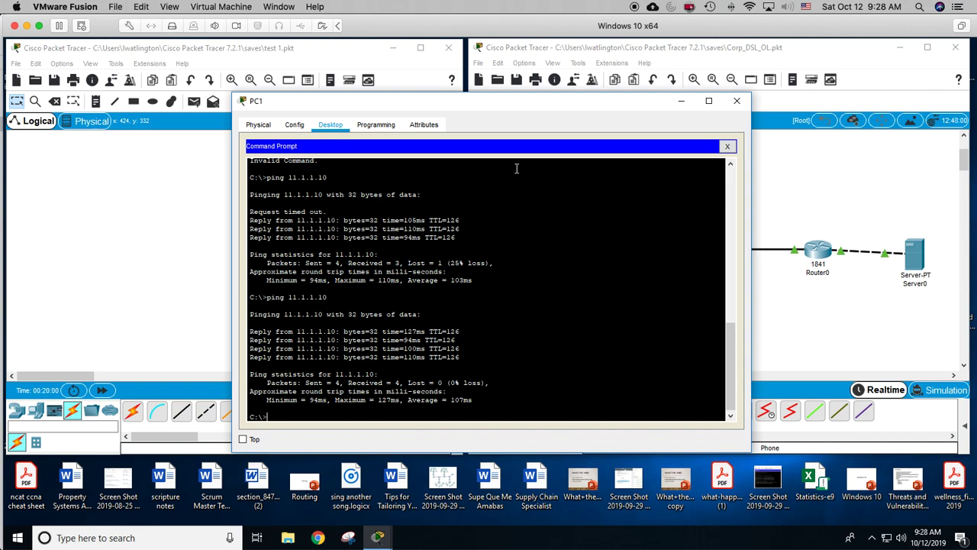
pyautogui.click(737, 101)
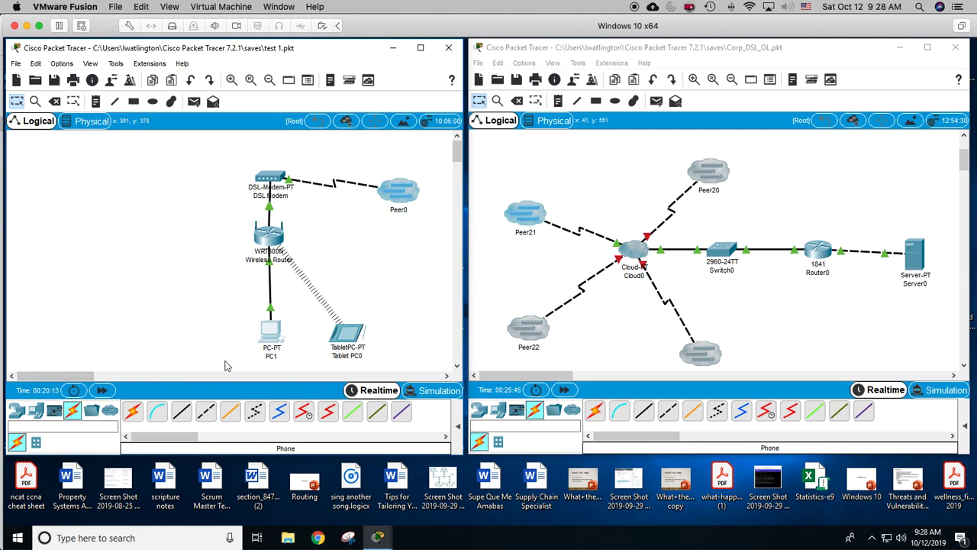
# Open the corporate website server.com in PC1's web browser.
pyautogui.click(269, 332)
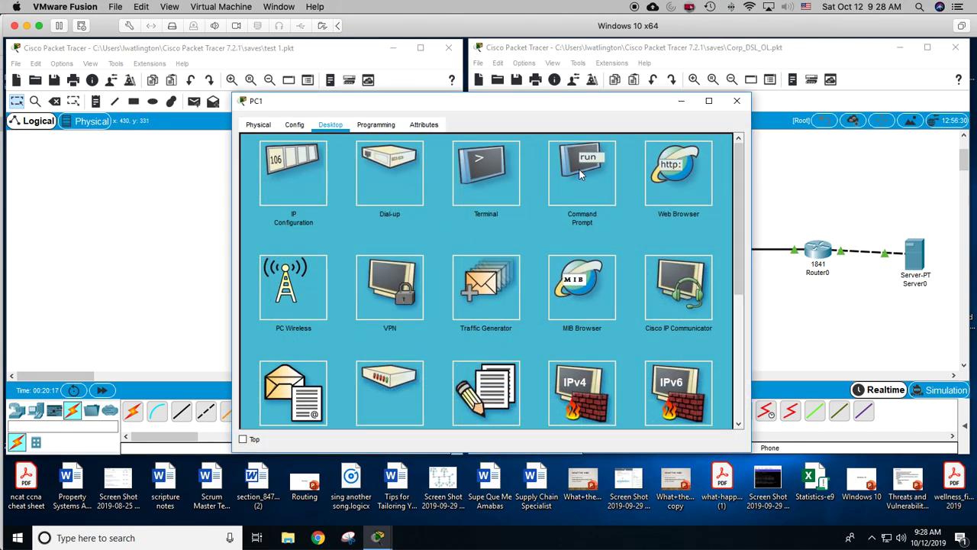
pyautogui.click(579, 168)
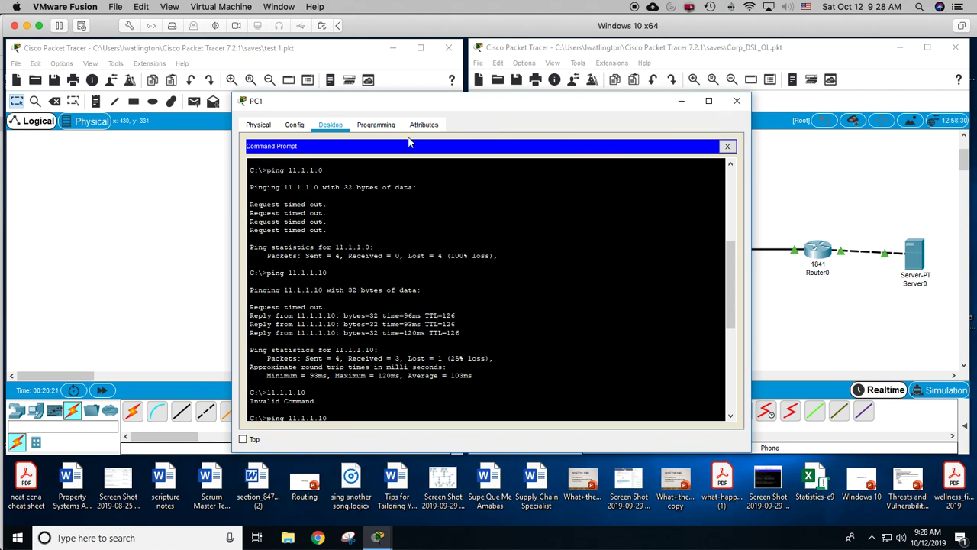
pyautogui.click(727, 145)
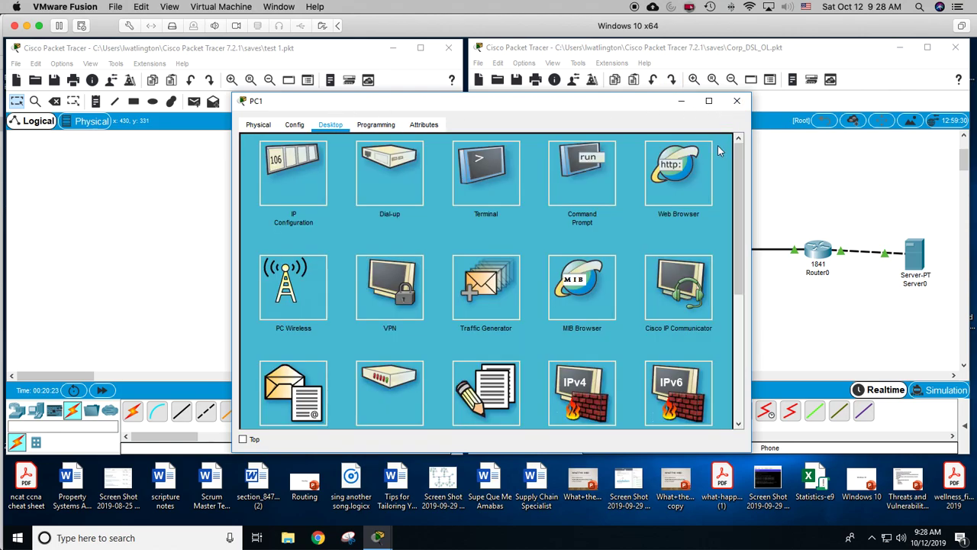
pyautogui.click(678, 174)
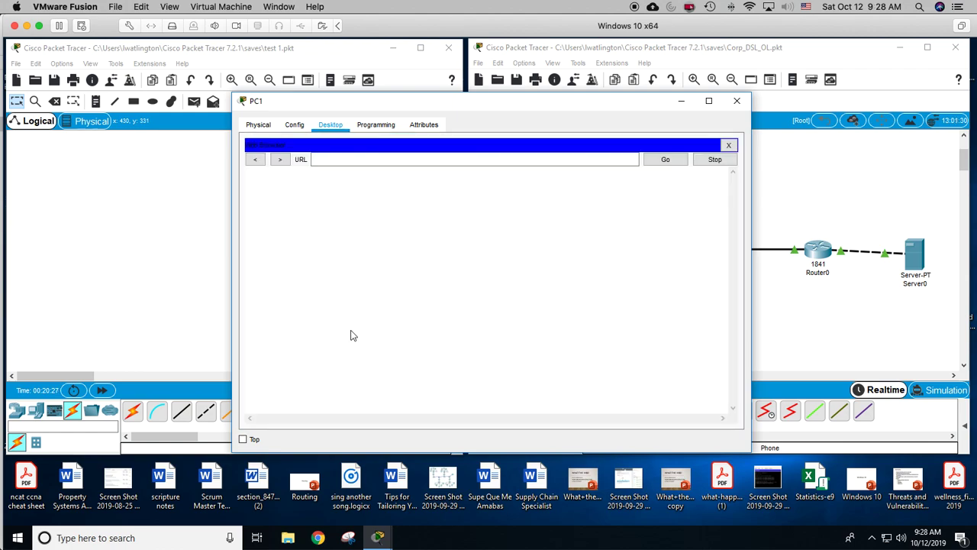
pyautogui.click(333, 160)
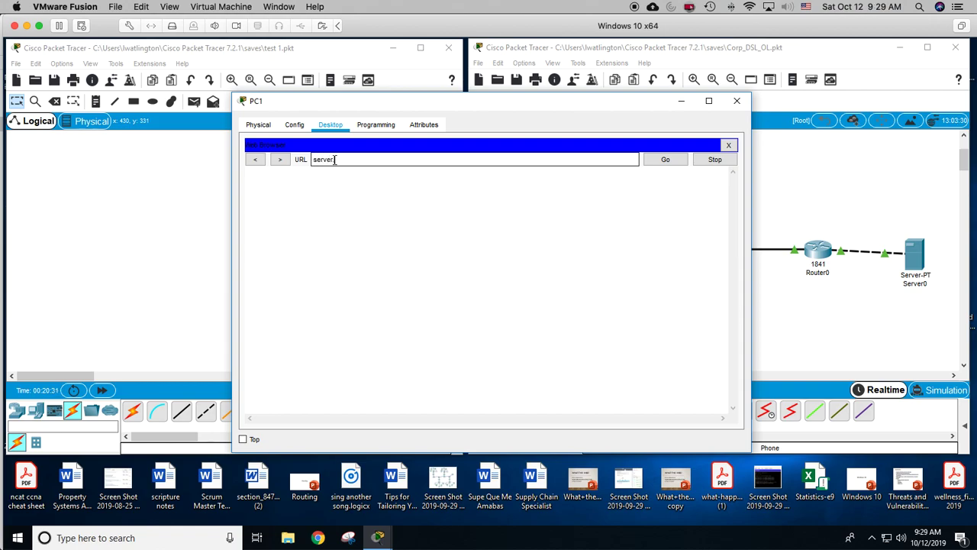
pyautogui.press('Return')
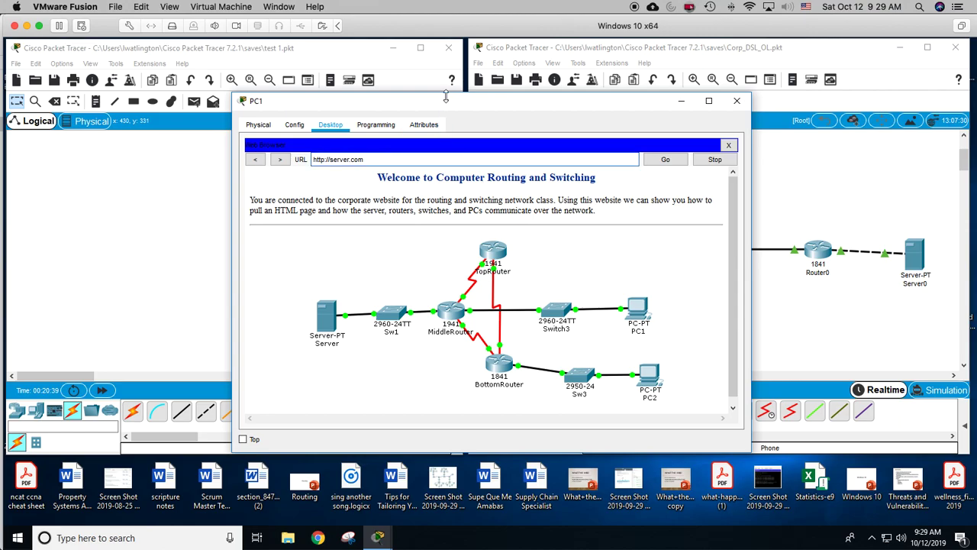
pyautogui.moveTo(447, 103); pyautogui.dragTo(204, 74)
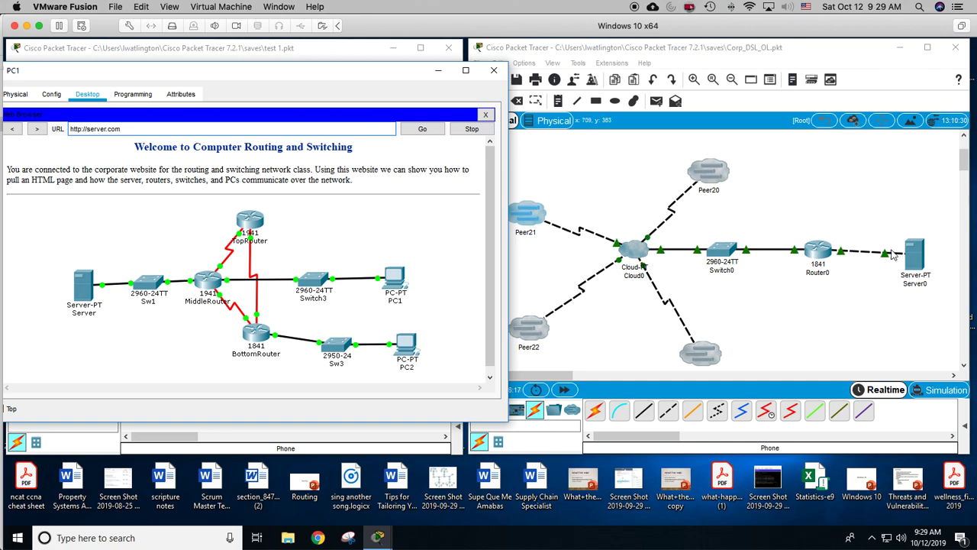
pyautogui.moveTo(277, 74); pyautogui.dragTo(395, 63)
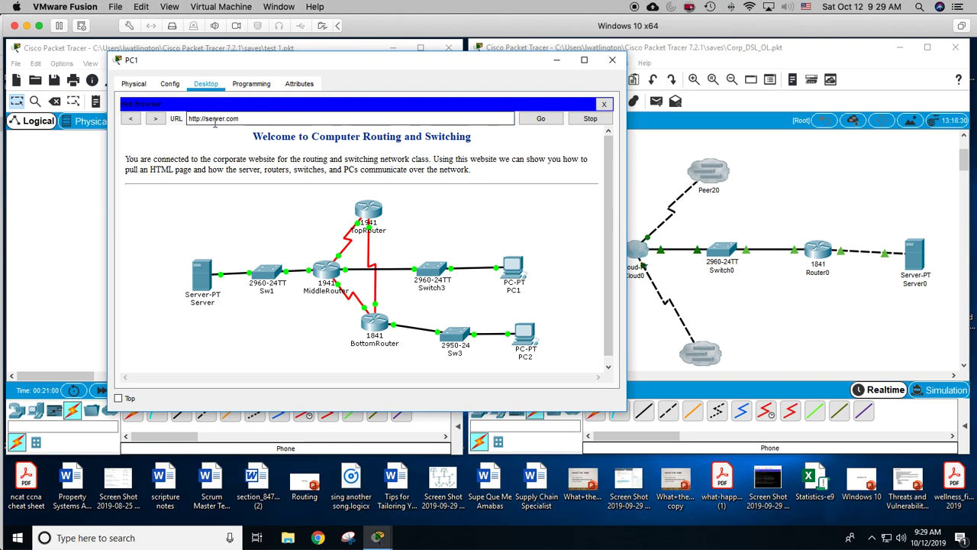
pyautogui.press('Return')
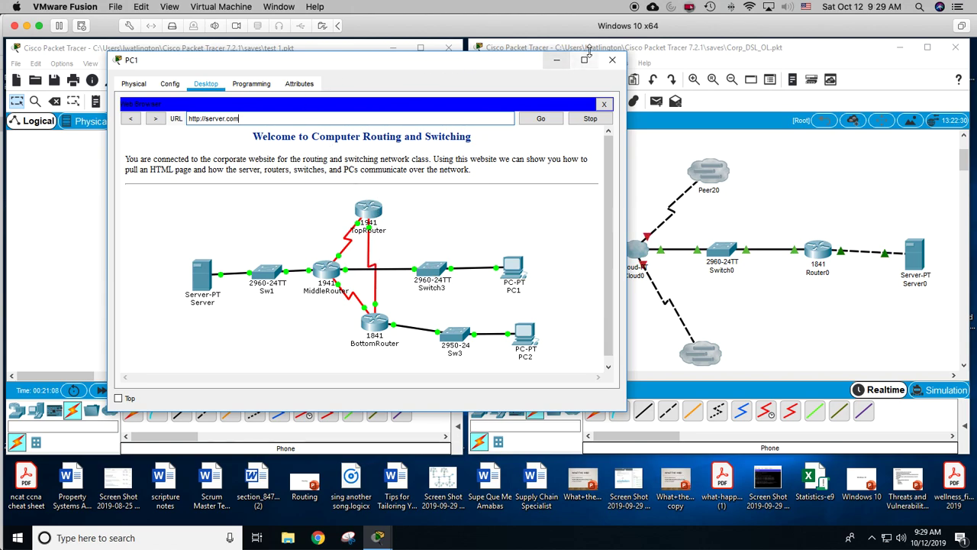
pyautogui.click(612, 59)
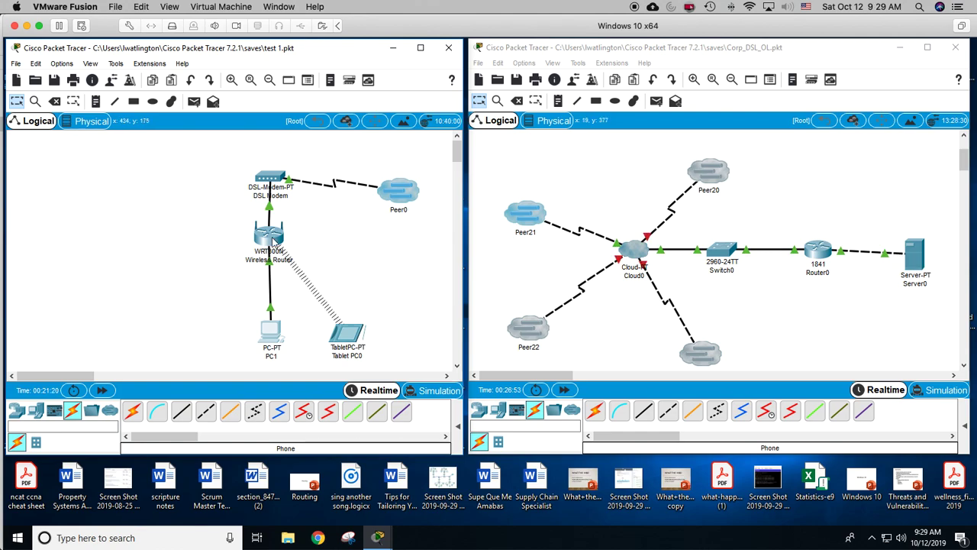
# Set the Wireless Router's internet connection type to Automatic Configuration - DHCP and save the settings.
pyautogui.moveTo(276, 241)
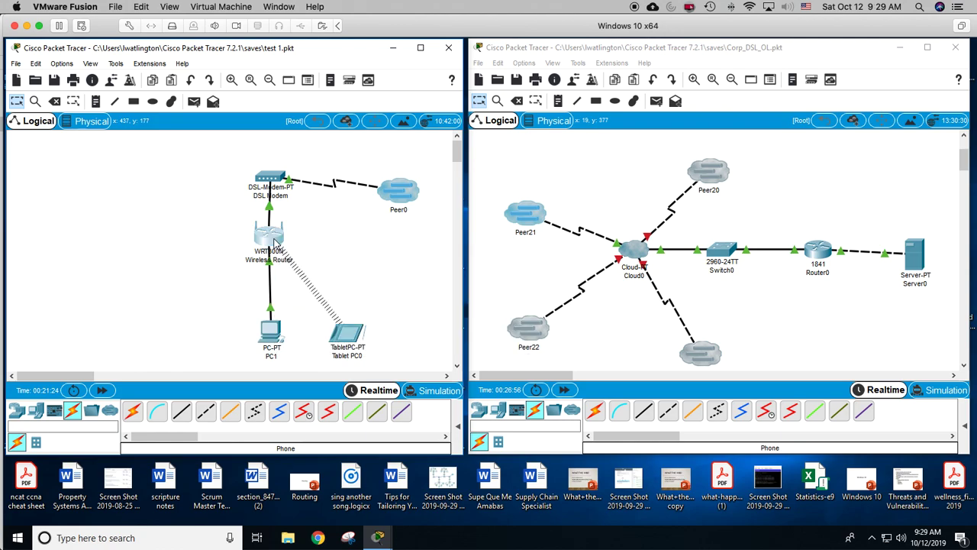
pyautogui.click(274, 241)
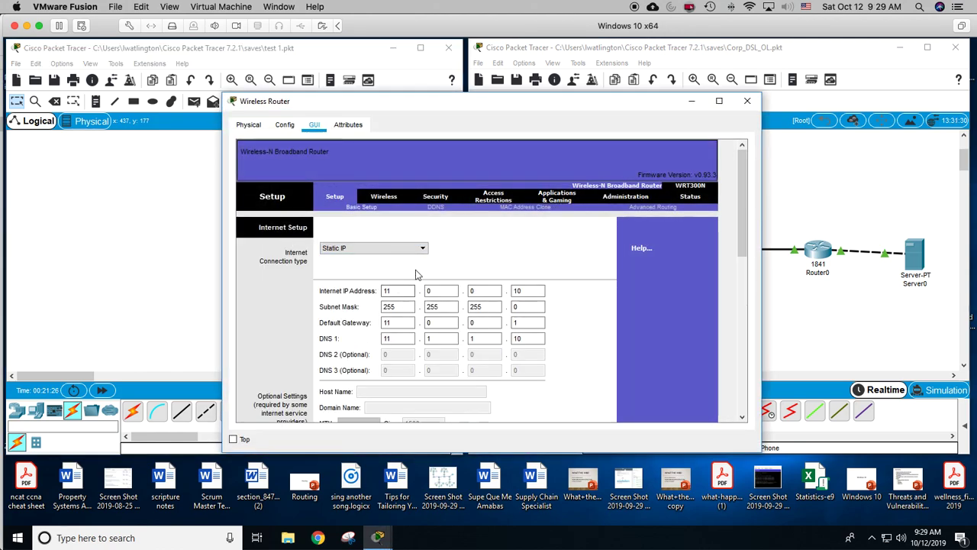
pyautogui.click(422, 248)
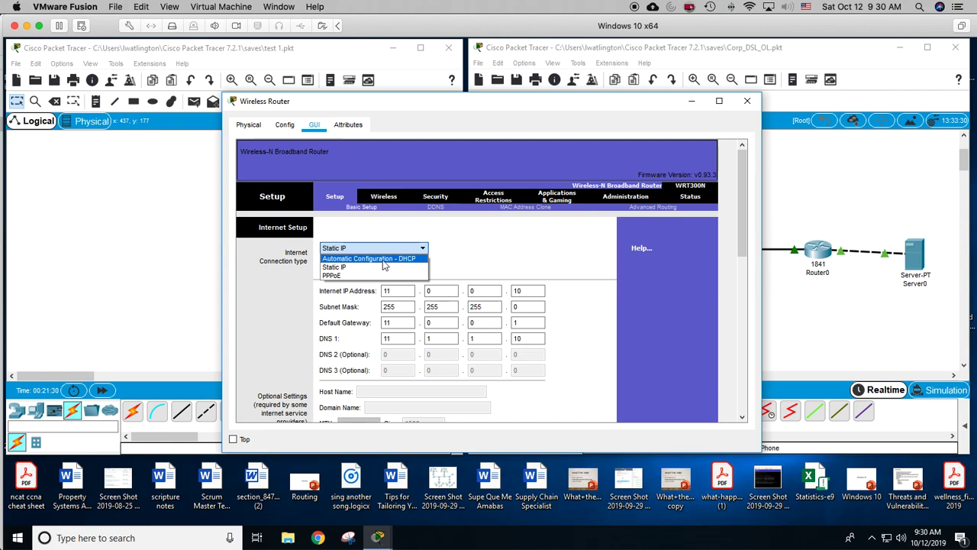
pyautogui.click(383, 259)
pyautogui.scroll(-1, 437, 269)
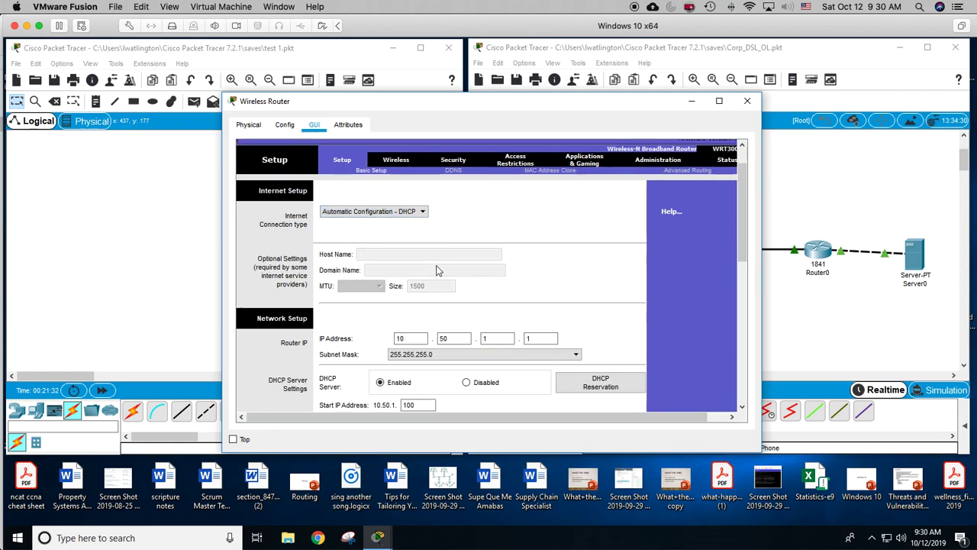
pyautogui.scroll(-1, 438, 269)
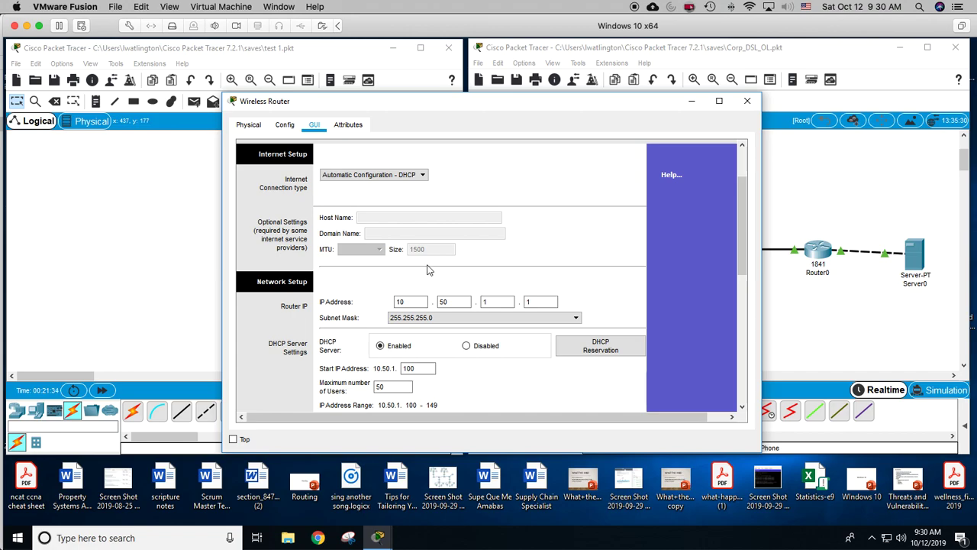
pyautogui.scroll(-1, 501, 290)
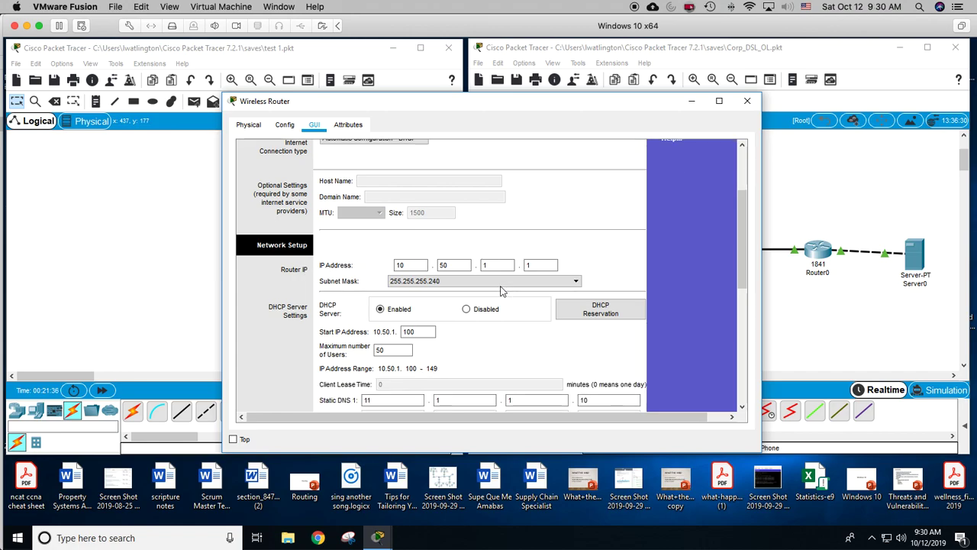
pyautogui.scroll(-10, 571, 344)
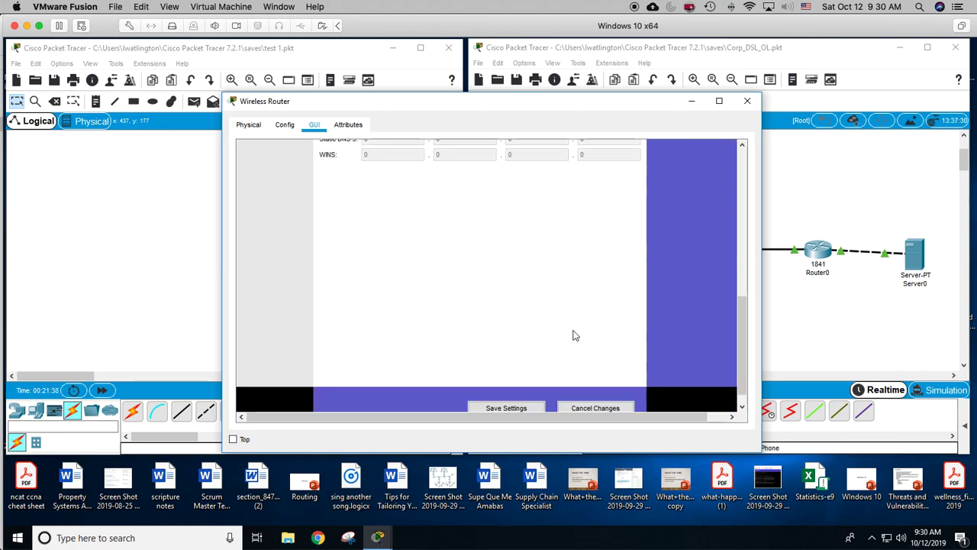
pyautogui.click(519, 392)
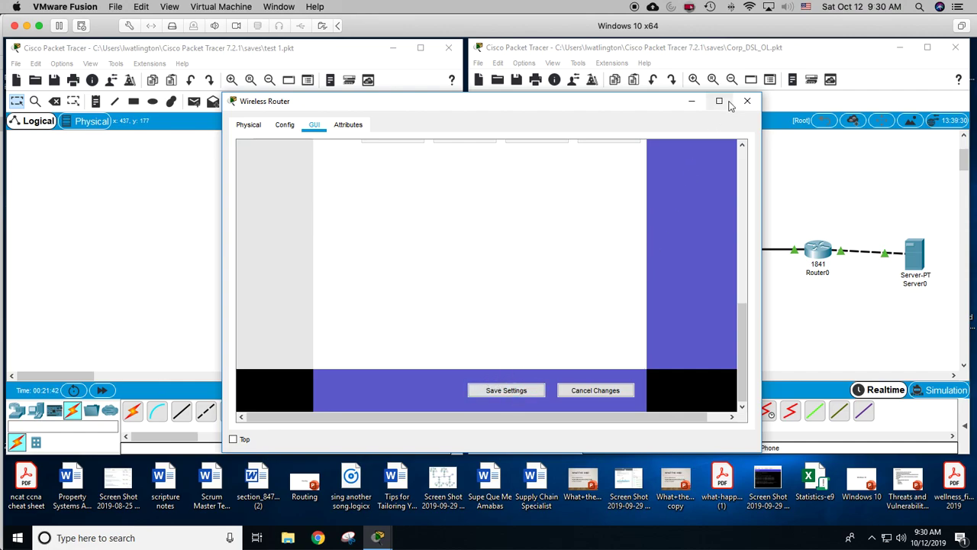
pyautogui.click(746, 102)
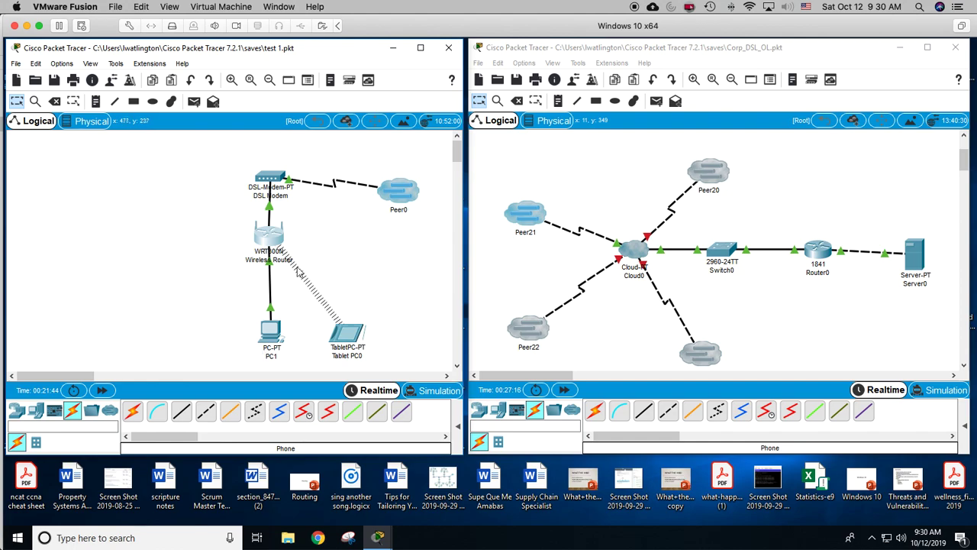
# Check the Wireless Router's port addresses and its saved internet connection type.
pyautogui.moveTo(272, 241)
pyautogui.click(270, 246)
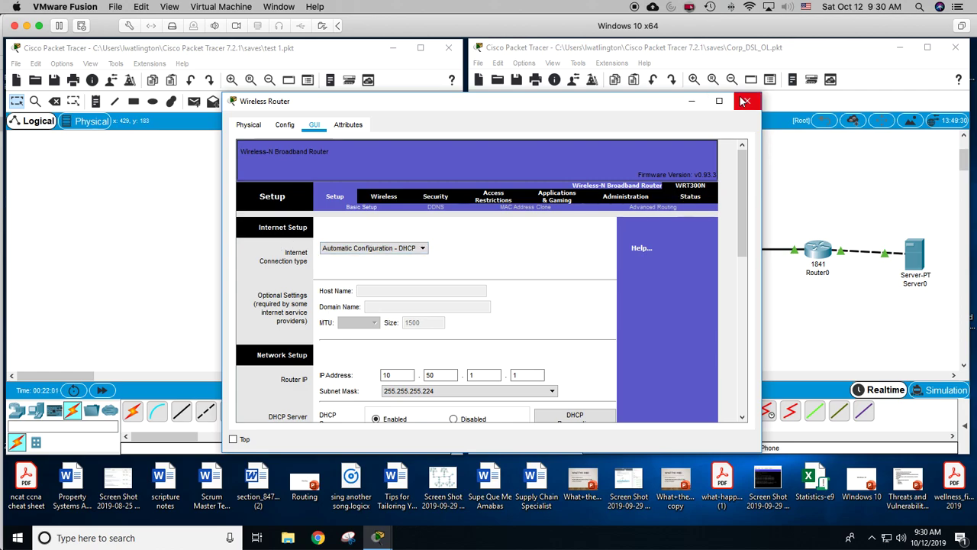
pyautogui.click(746, 100)
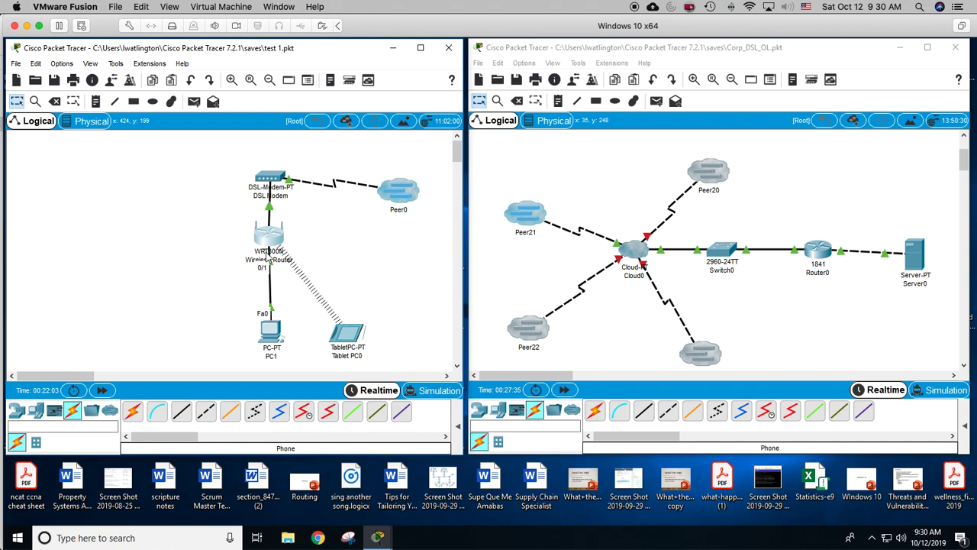
pyautogui.moveTo(273, 249)
# Test web access from PC1 by requesting server.com again in its web browser, and close PC1's window.
pyautogui.click(272, 336)
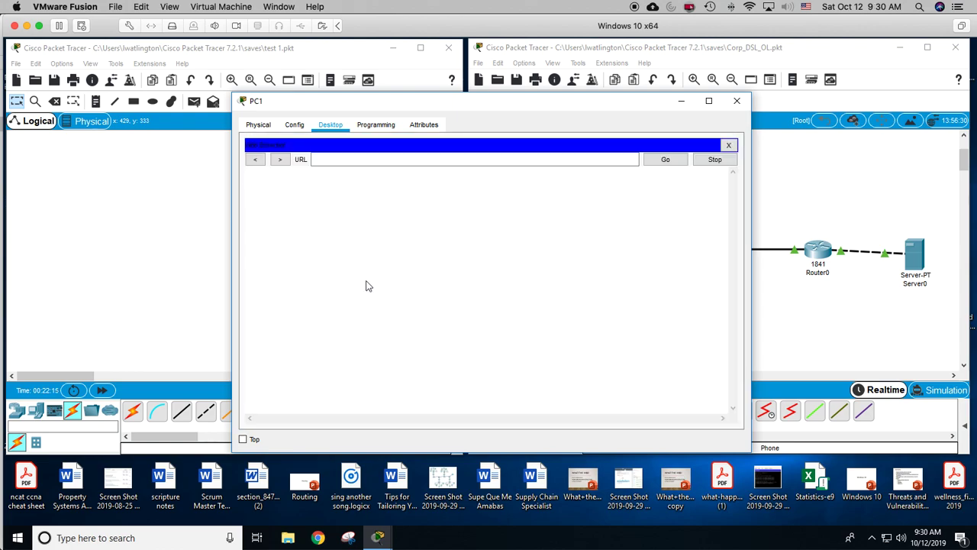
pyautogui.click(337, 158)
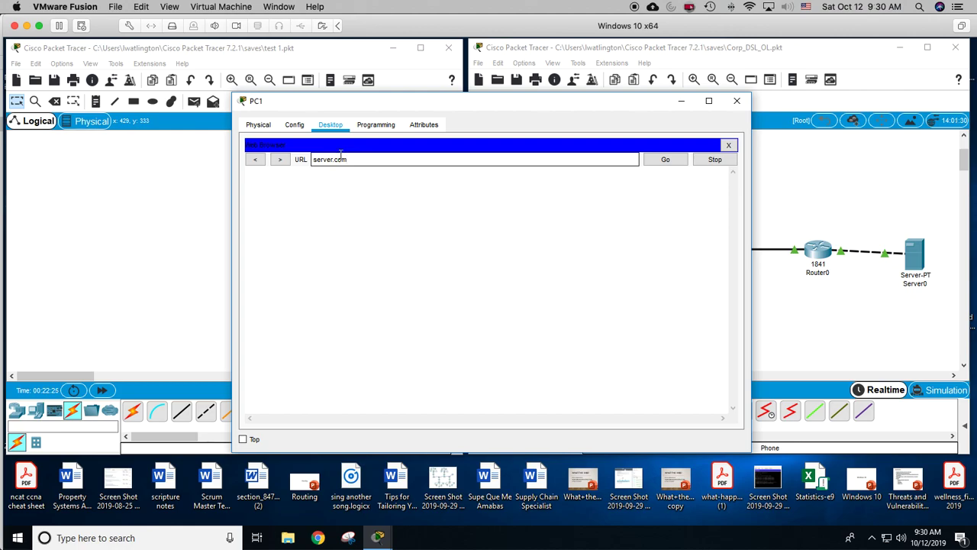
pyautogui.click(665, 160)
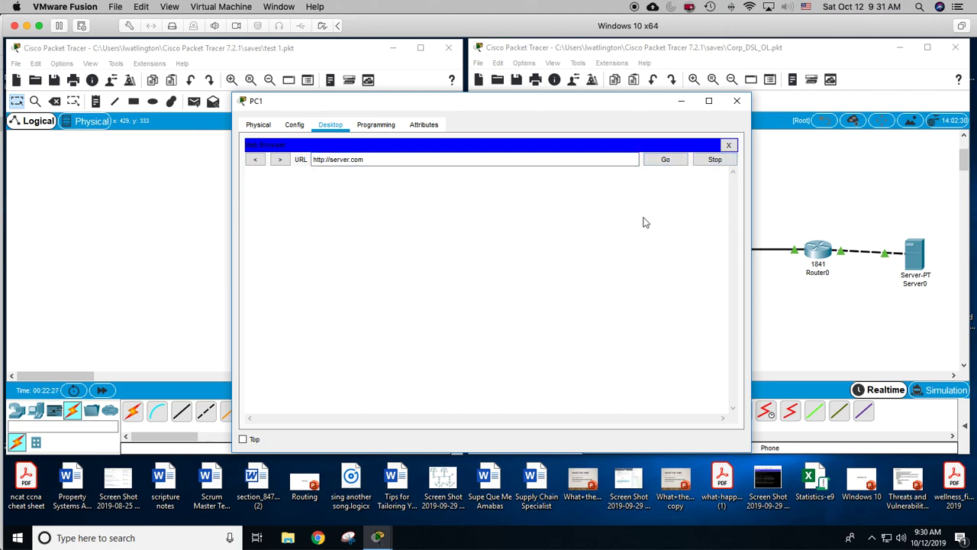
pyautogui.click(658, 161)
pyautogui.click(397, 161)
pyautogui.click(666, 160)
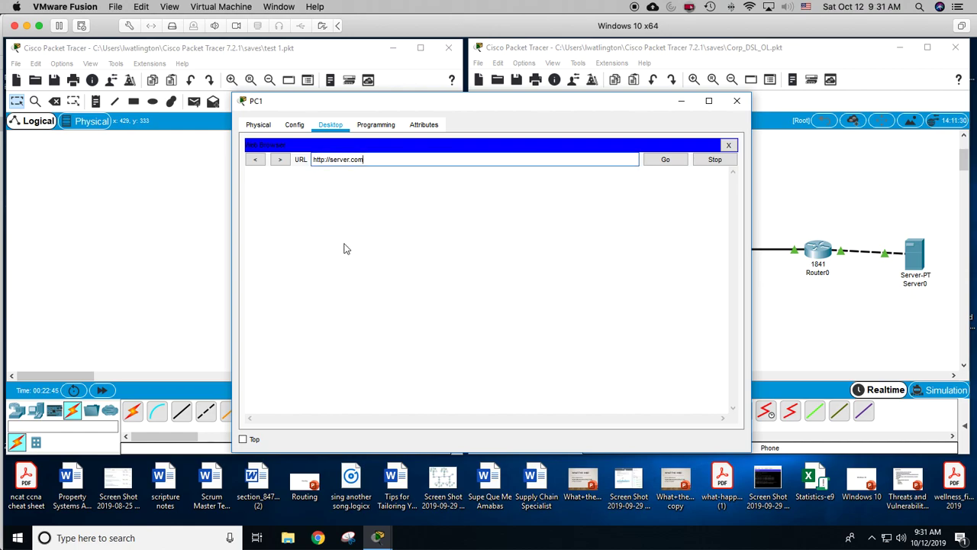
pyautogui.moveTo(381, 102); pyautogui.dragTo(358, 67)
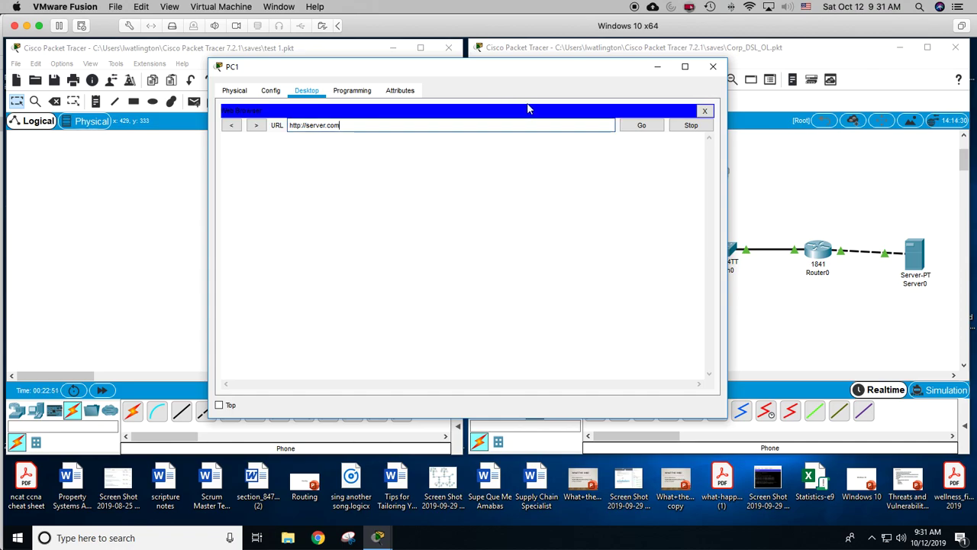
pyautogui.click(714, 68)
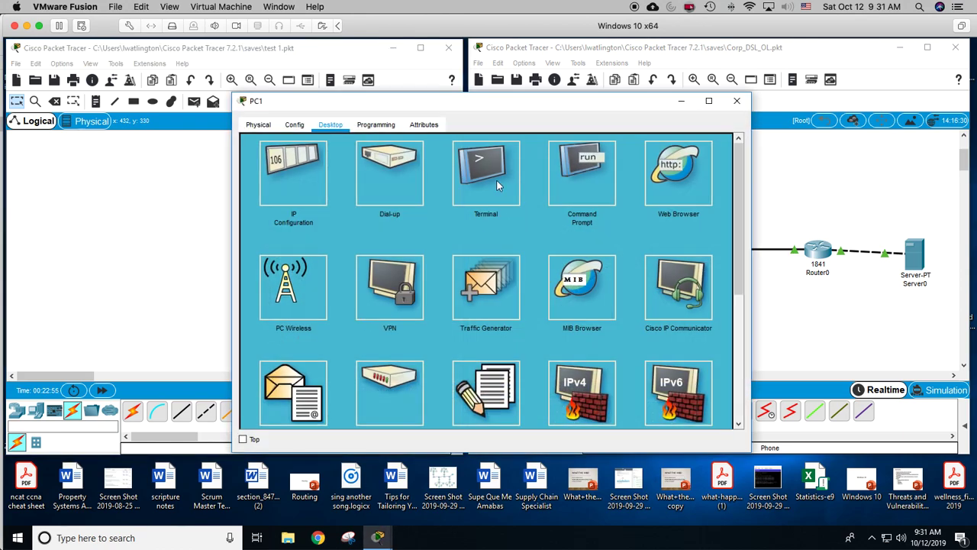
# Ping 11.1.1.10 from PC1's command prompt to test the connection with the router's DHCP internet setup.
pyautogui.click(566, 172)
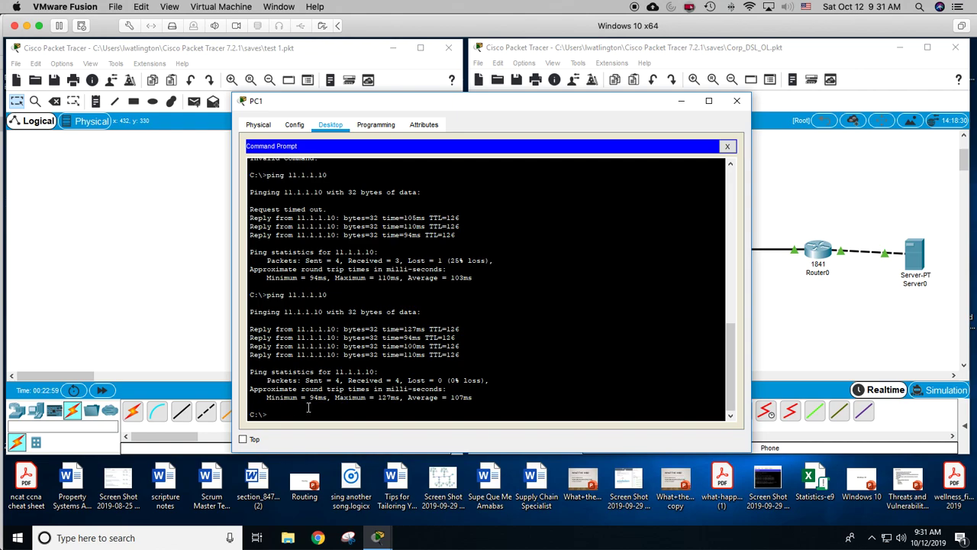
pyautogui.press('Up')
pyautogui.press('Return')
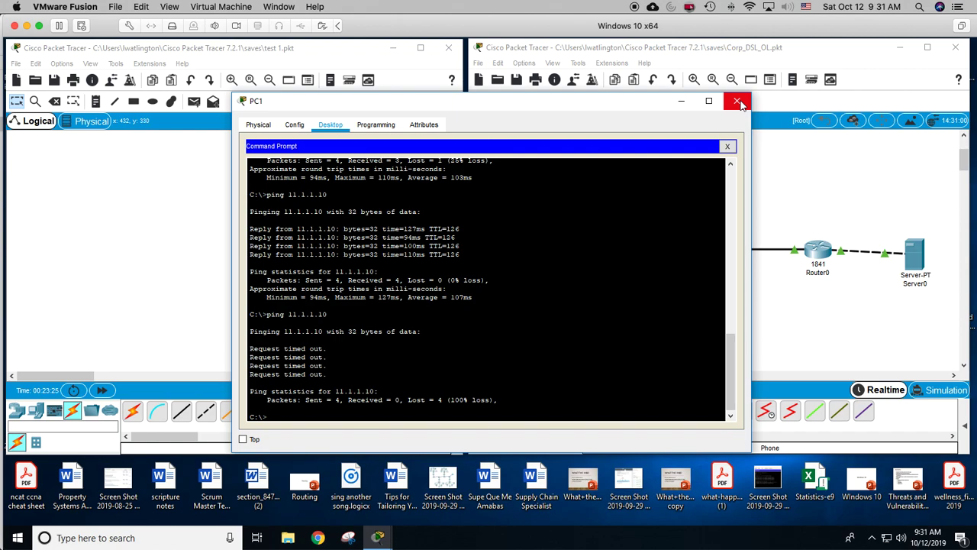
pyautogui.click(738, 101)
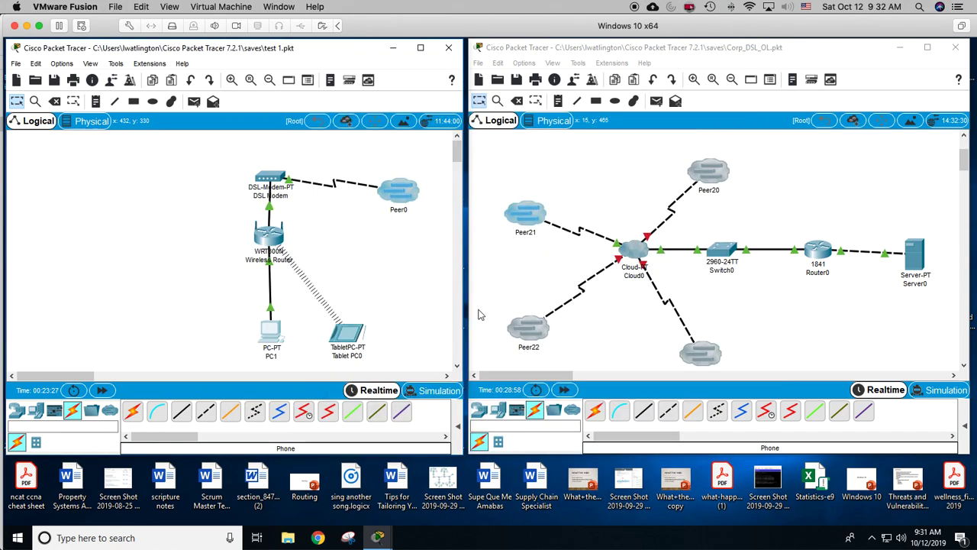
# Try to change the Wireless Router's LAN subnet mask to 255.255.255.0 and save the settings.
pyautogui.moveTo(271, 242)
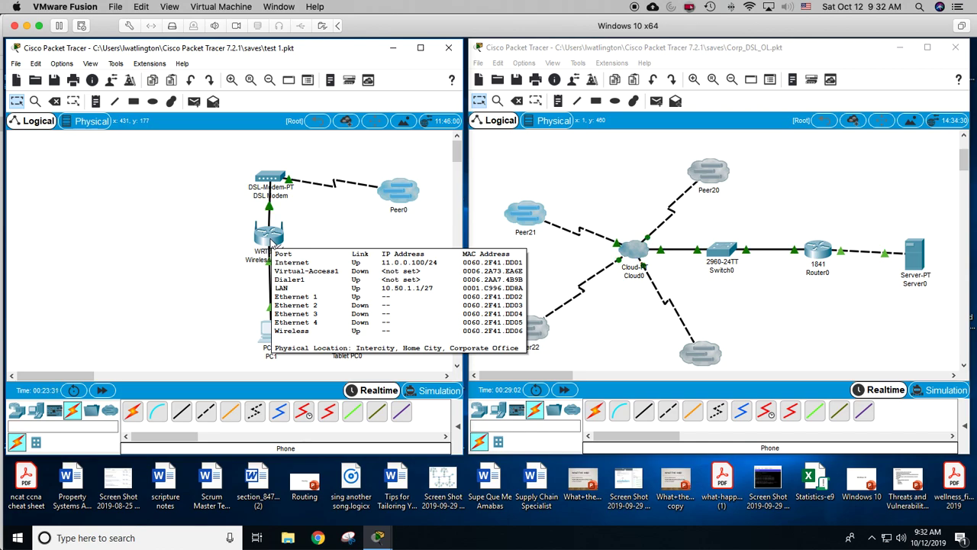
pyautogui.click(272, 240)
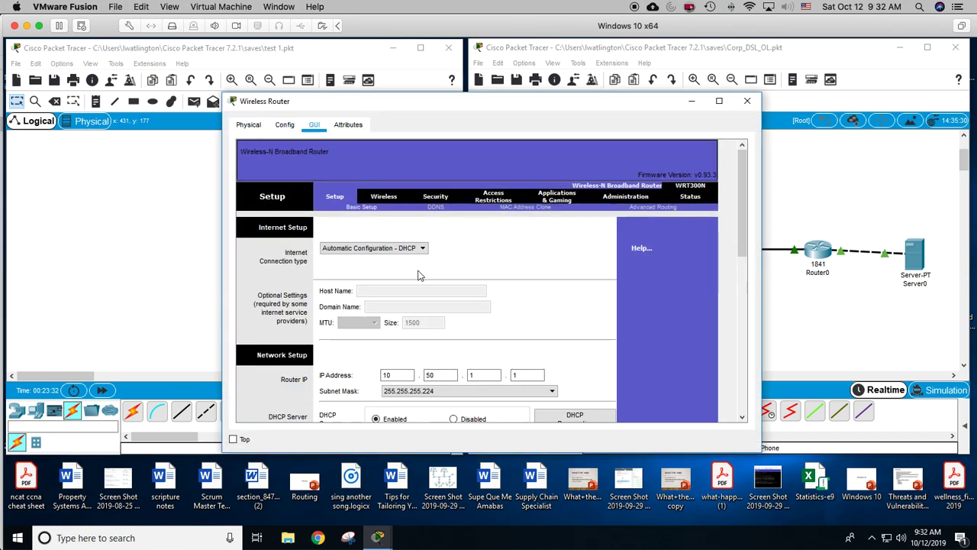
pyautogui.scroll(-2, 526, 301)
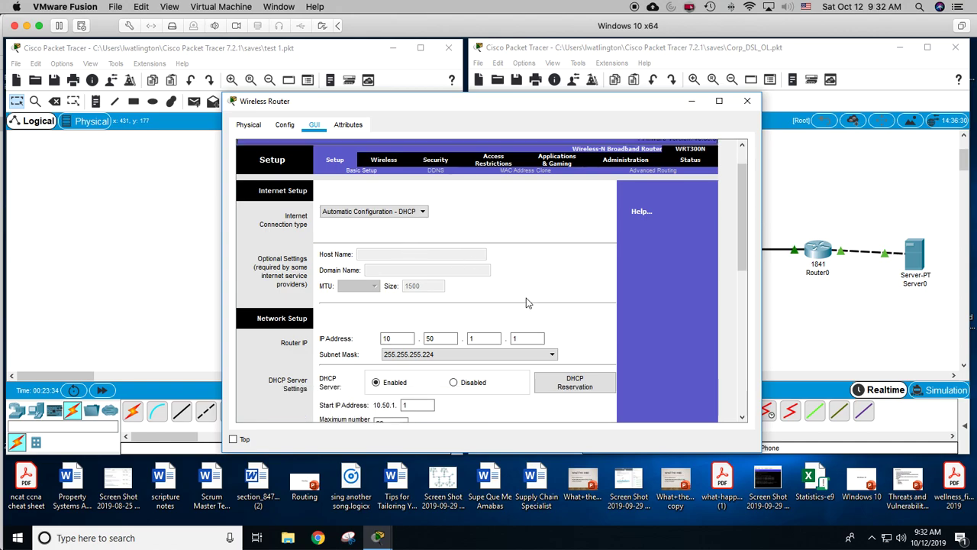
pyautogui.click(526, 301)
pyautogui.scroll(-1, 525, 297)
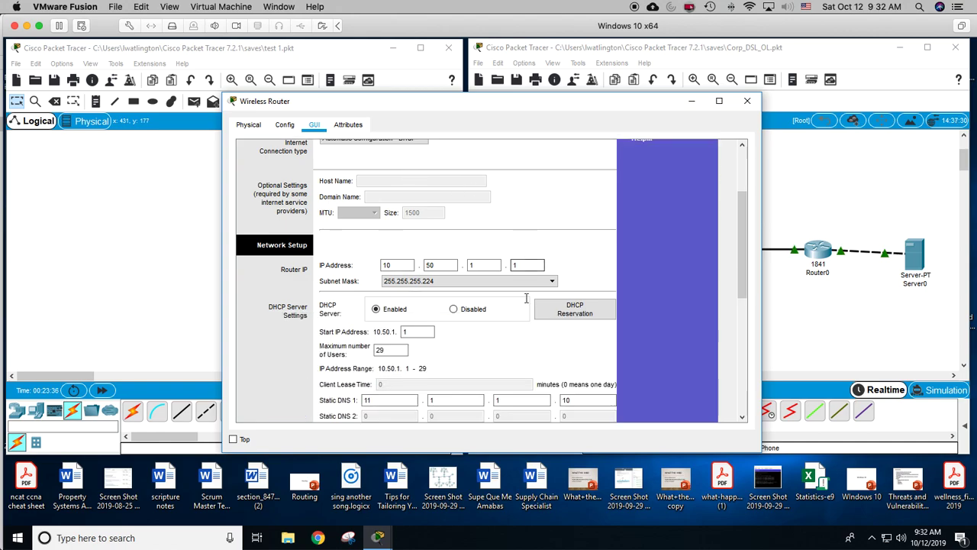
pyautogui.click(552, 283)
pyautogui.click(552, 283)
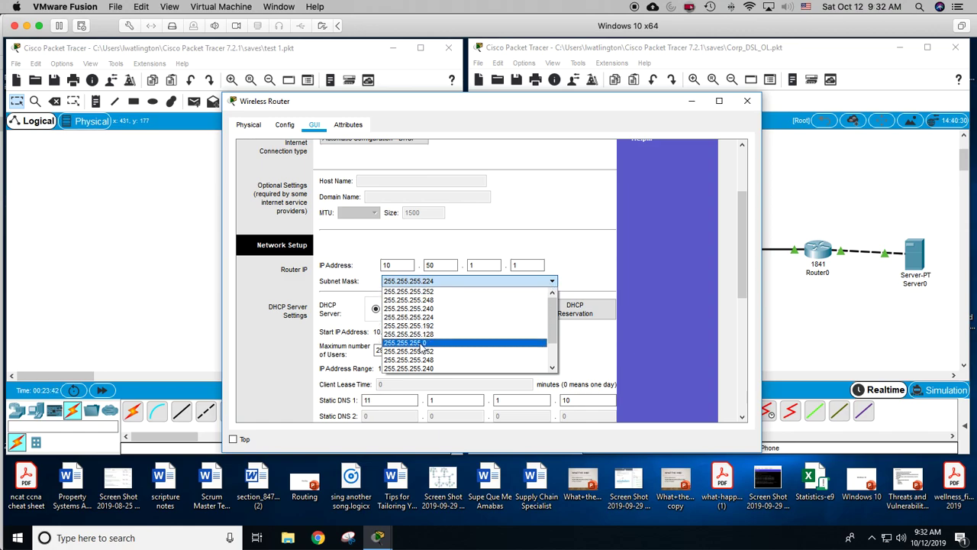
pyautogui.click(423, 347)
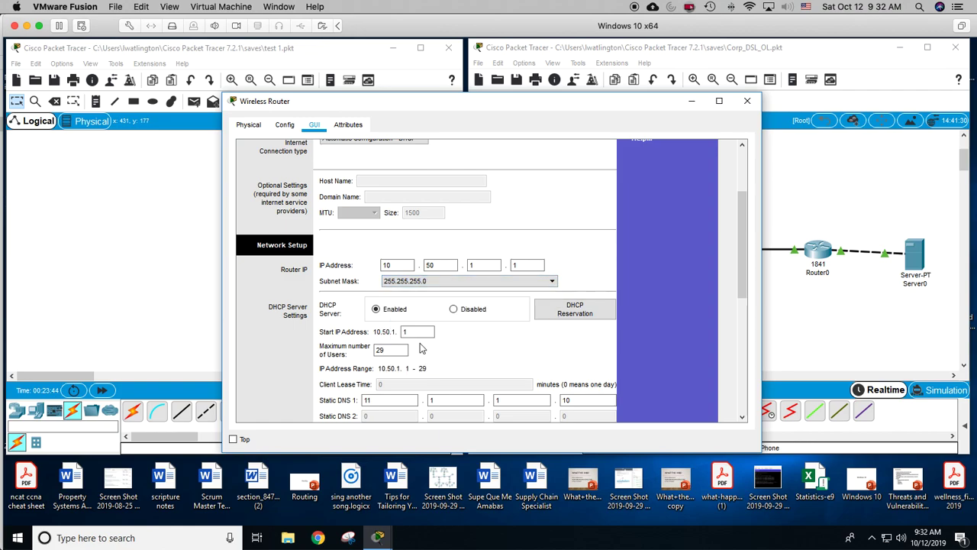
pyautogui.scroll(-3, 496, 356)
pyautogui.scroll(-6, 527, 385)
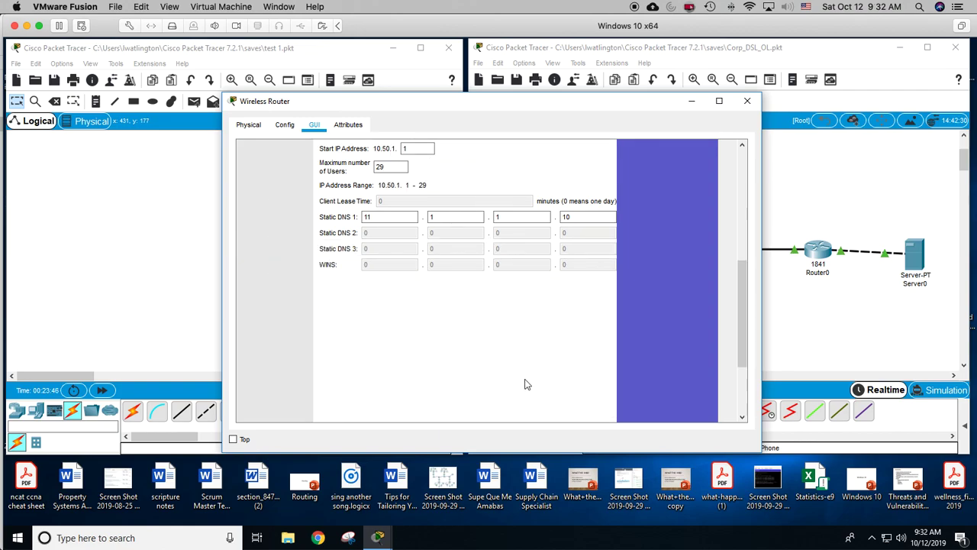
pyautogui.click(494, 402)
pyautogui.scroll(6, 460, 283)
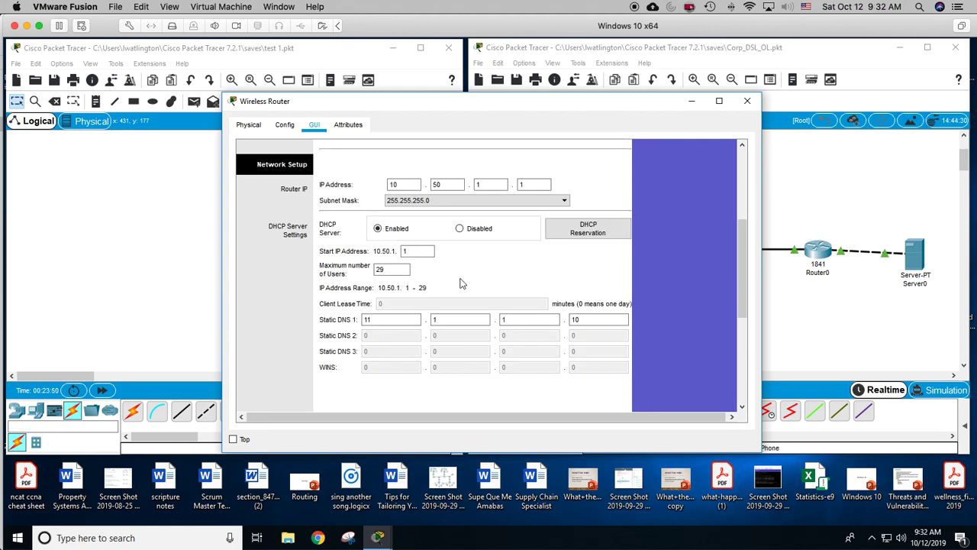
pyautogui.scroll(2, 460, 276)
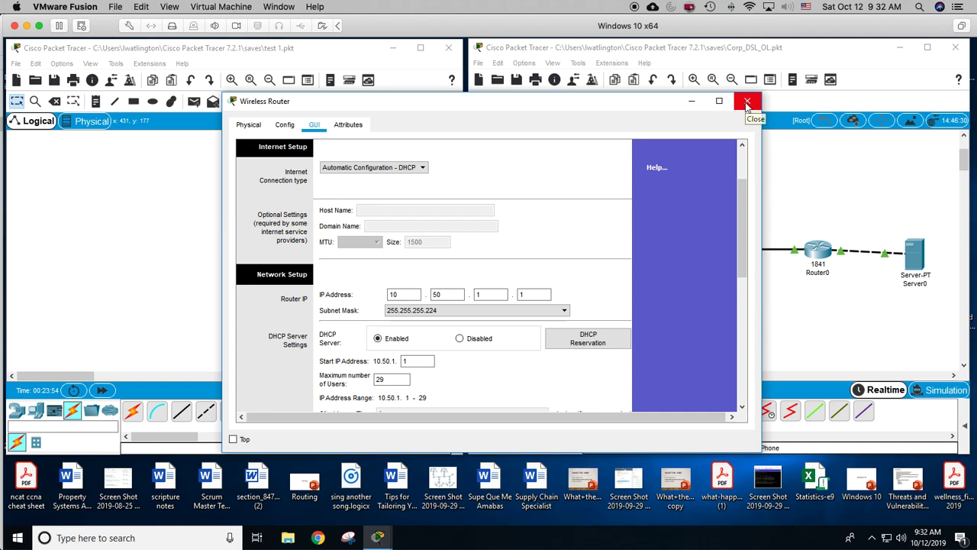
# Set the router's LAN subnet mask to 255.255.255.0 and its maximum number of DHCP users to 50, saving both settings.
pyautogui.click(566, 312)
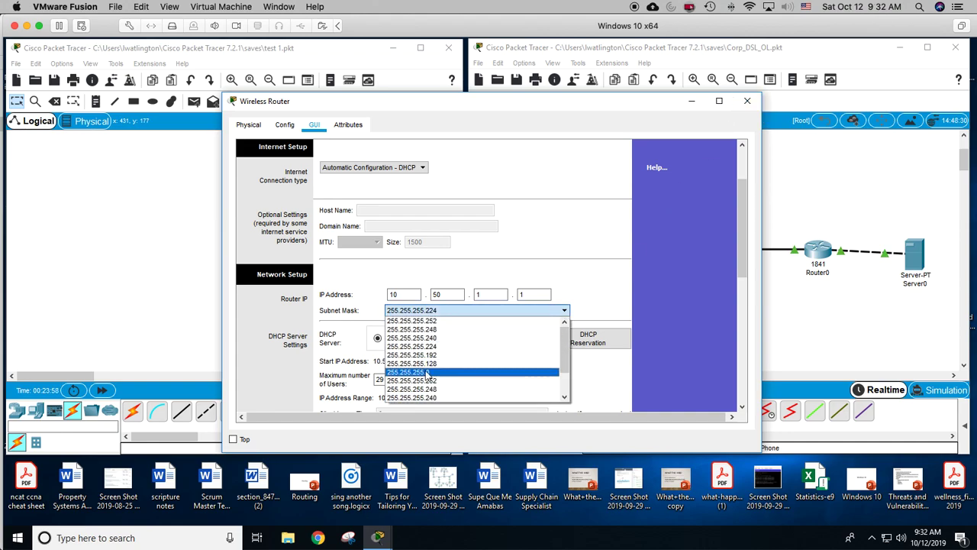
pyautogui.click(428, 373)
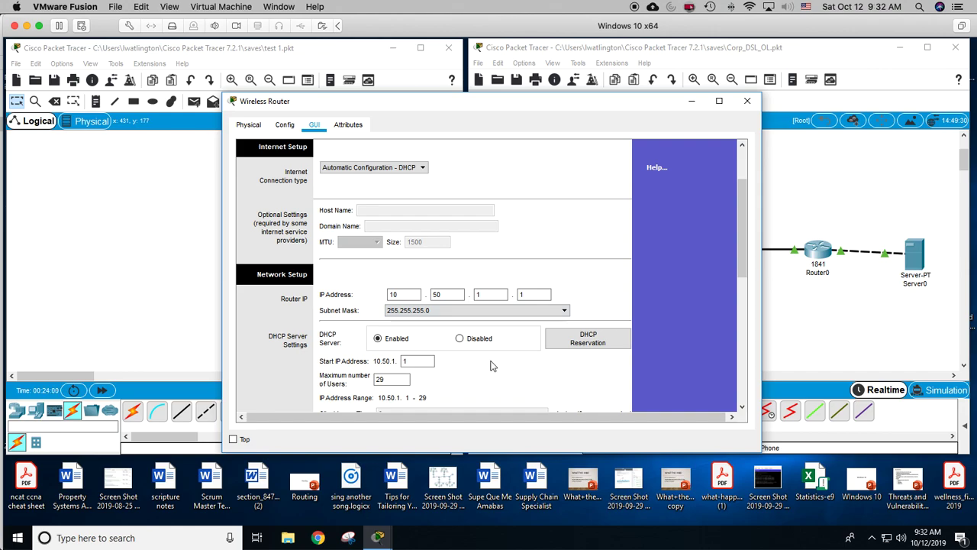
pyautogui.scroll(-1, 492, 366)
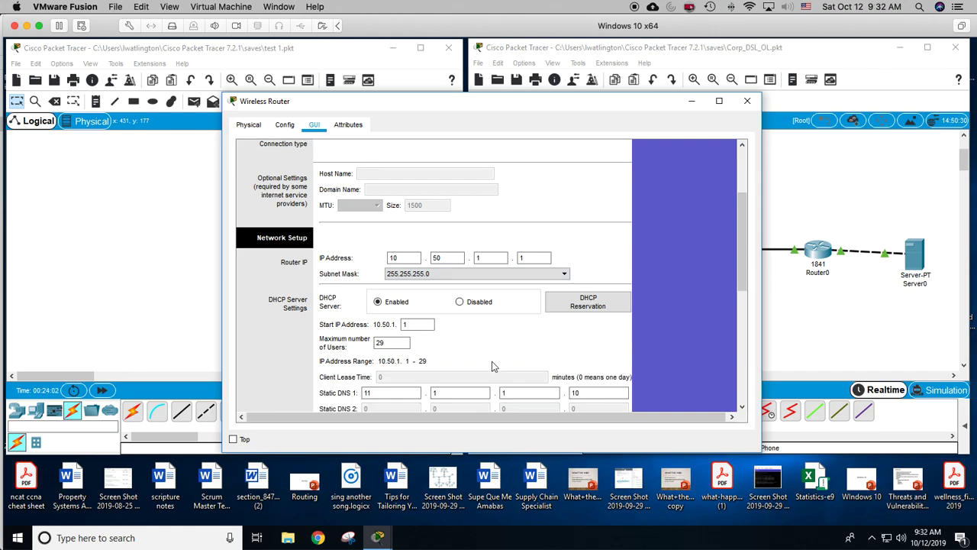
pyautogui.scroll(-1, 491, 365)
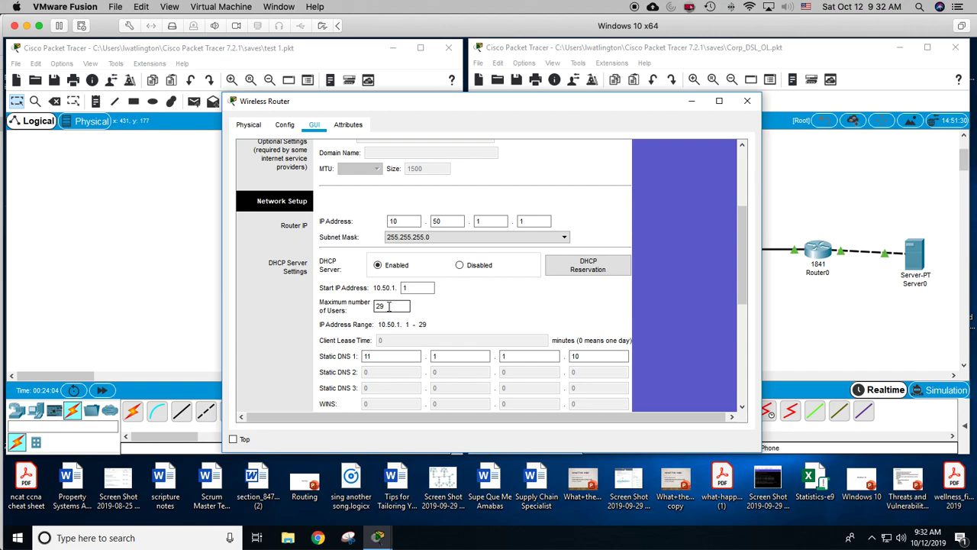
pyautogui.moveTo(389, 306); pyautogui.dragTo(364, 309)
pyautogui.click(487, 318)
pyautogui.scroll(-1, 488, 323)
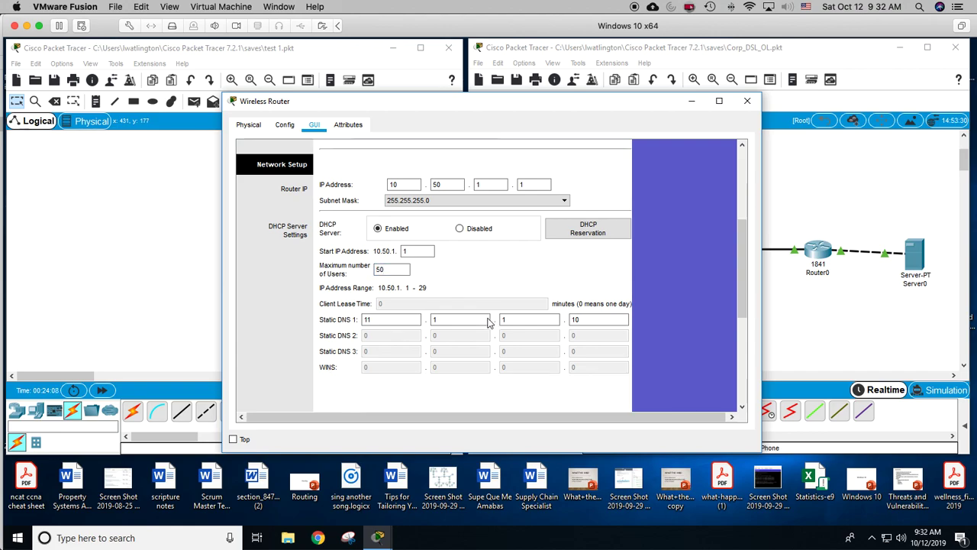
pyautogui.scroll(-1, 501, 347)
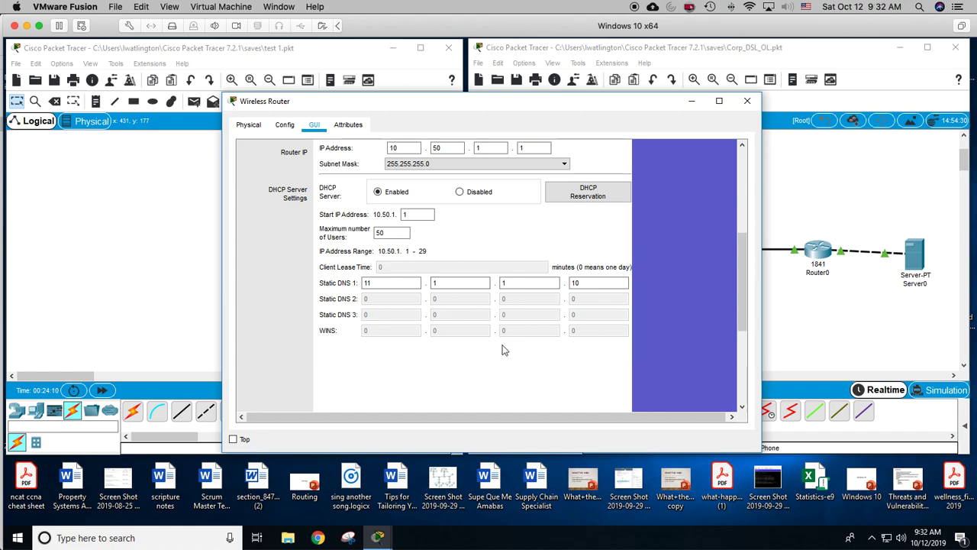
pyautogui.scroll(-3, 503, 350)
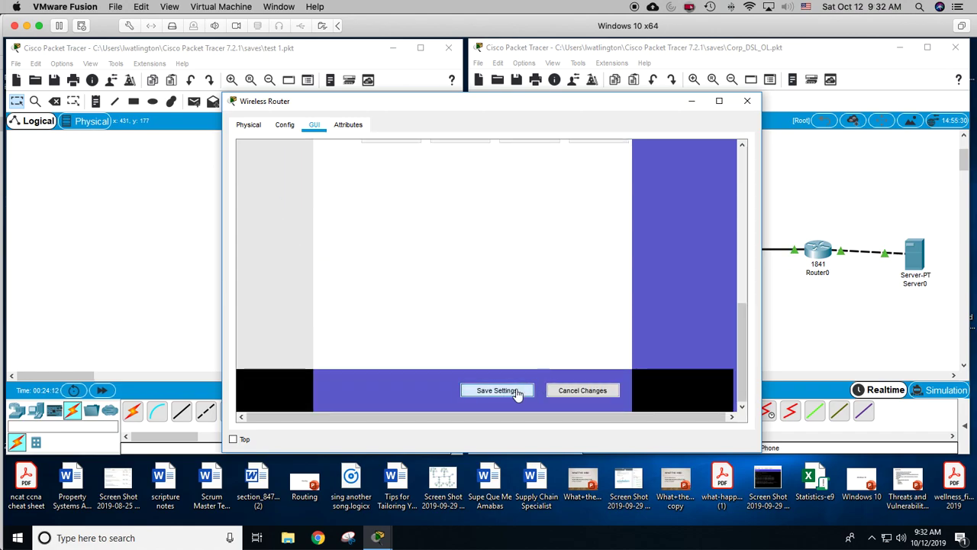
pyautogui.click(497, 390)
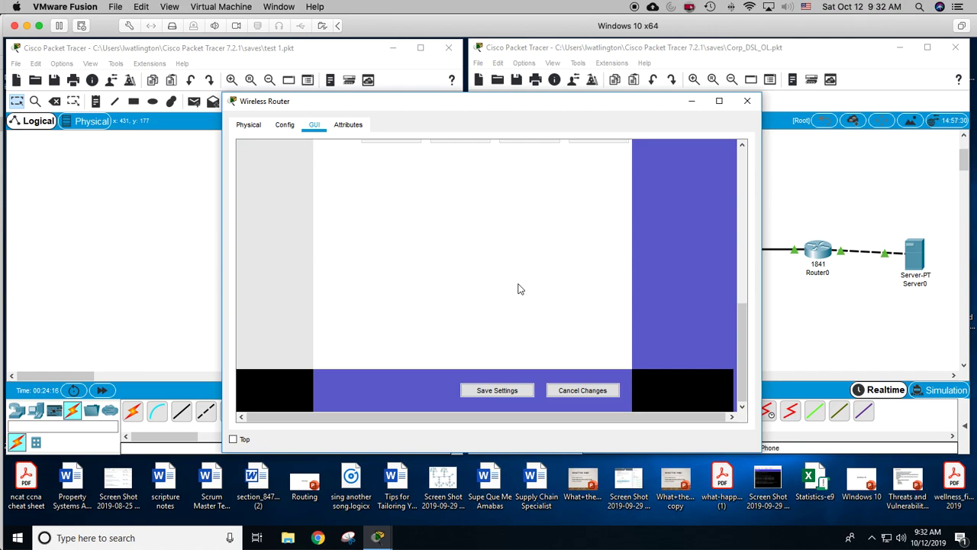
# Check the saved network setup values and DHCP address range, and close the Wireless Router's window.
pyautogui.scroll(5, 515, 297)
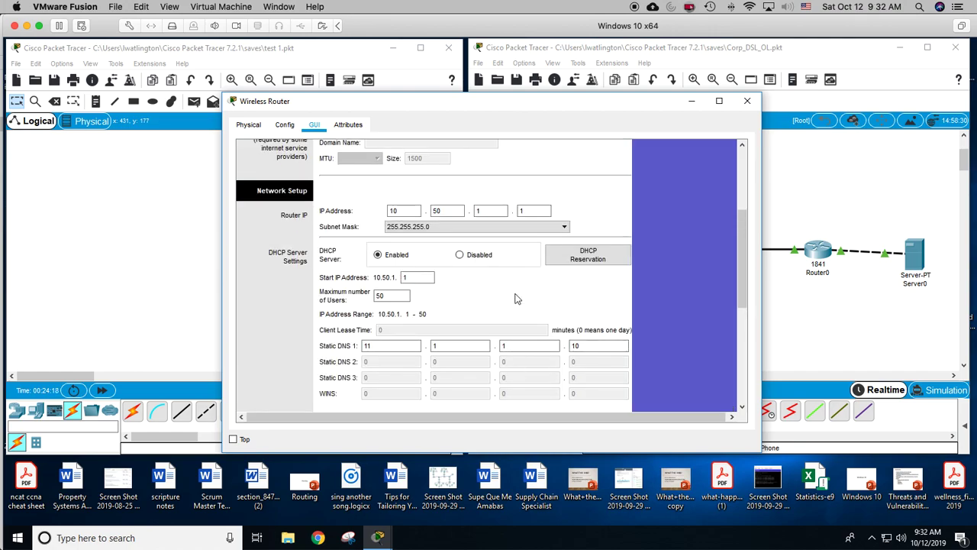
pyautogui.scroll(1, 515, 298)
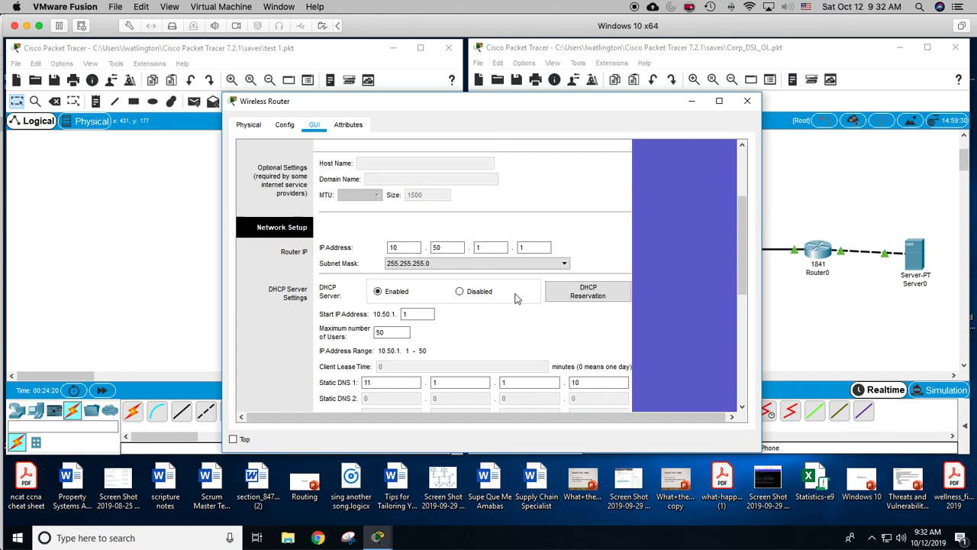
pyautogui.scroll(4, 516, 298)
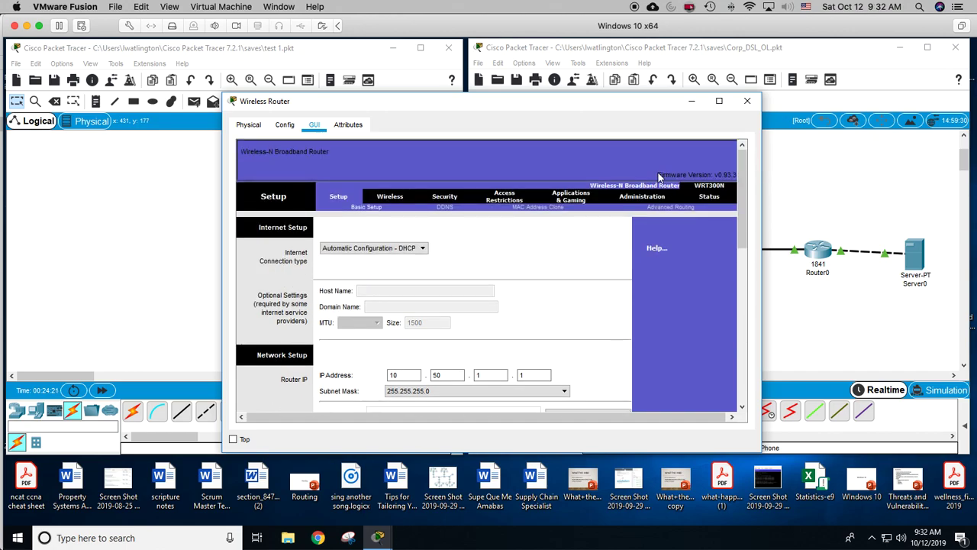
pyautogui.click(745, 102)
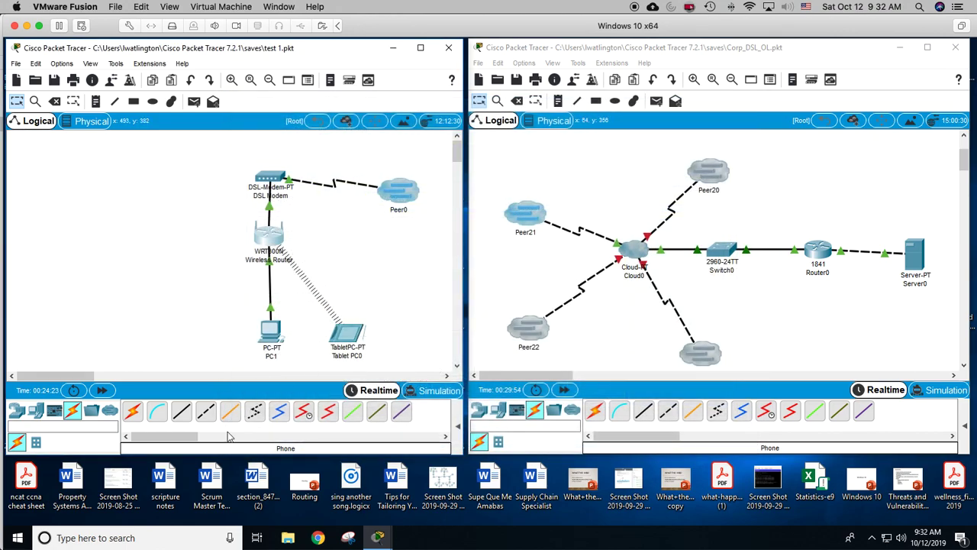
# Test web access from PC1 by requesting server.com with the new router network settings, and close PC1's window.
pyautogui.click(271, 335)
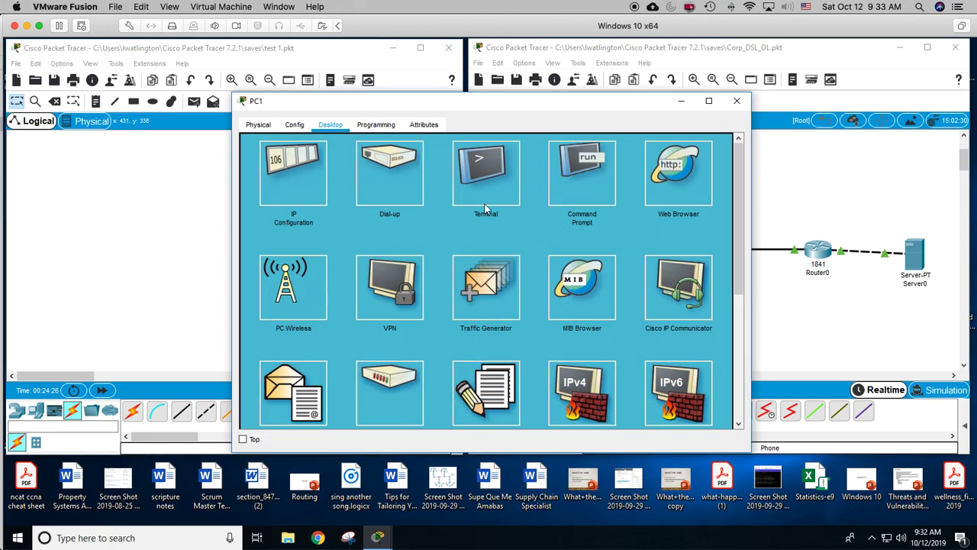
pyautogui.click(674, 179)
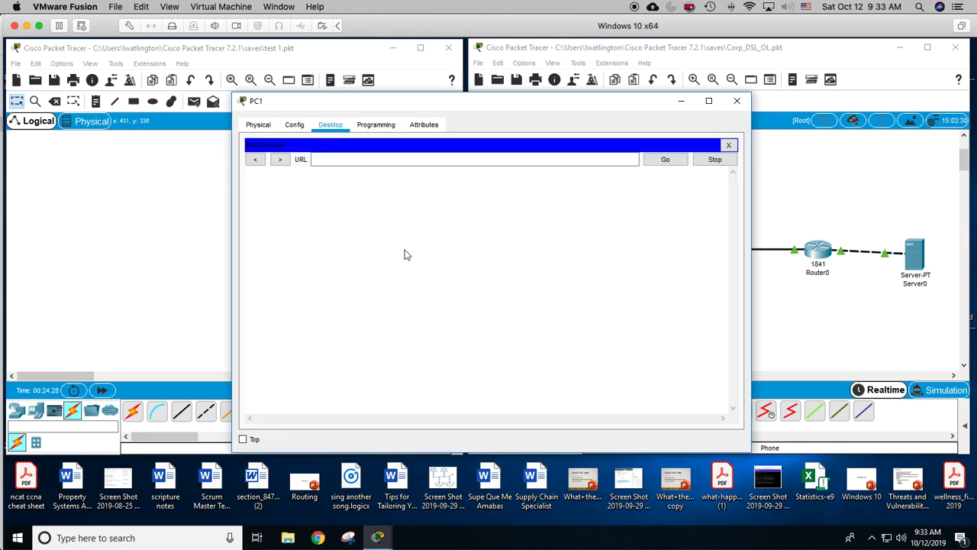
pyautogui.click(331, 159)
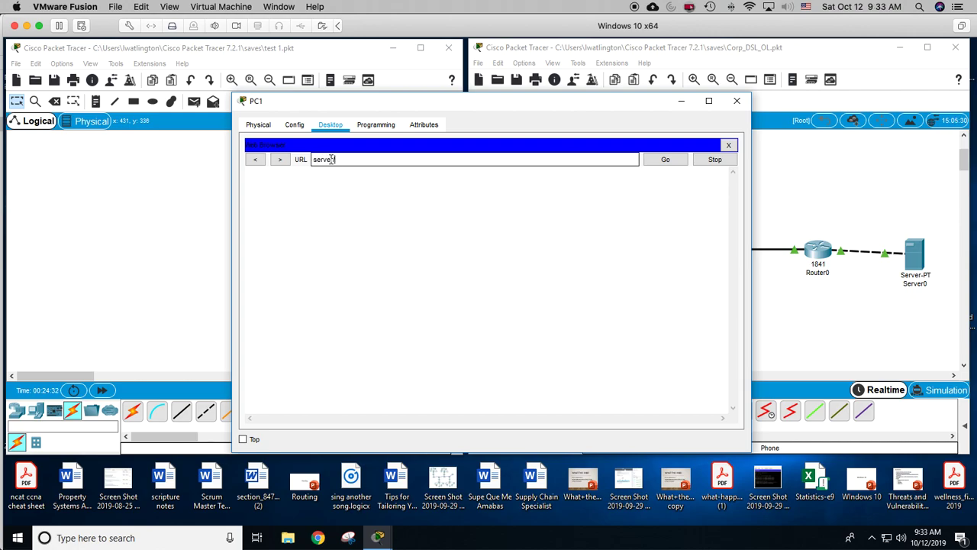
pyautogui.press('Return')
pyautogui.click(655, 160)
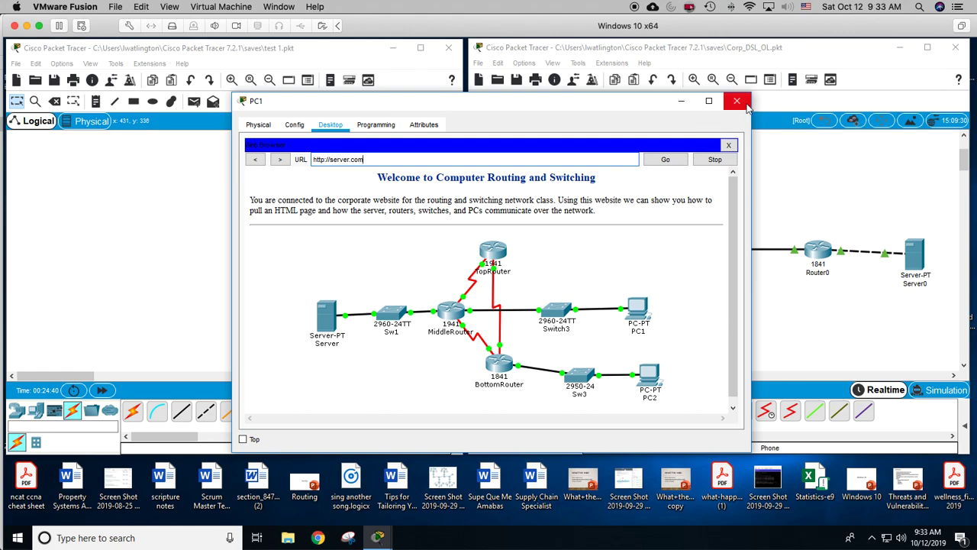
pyautogui.click(738, 101)
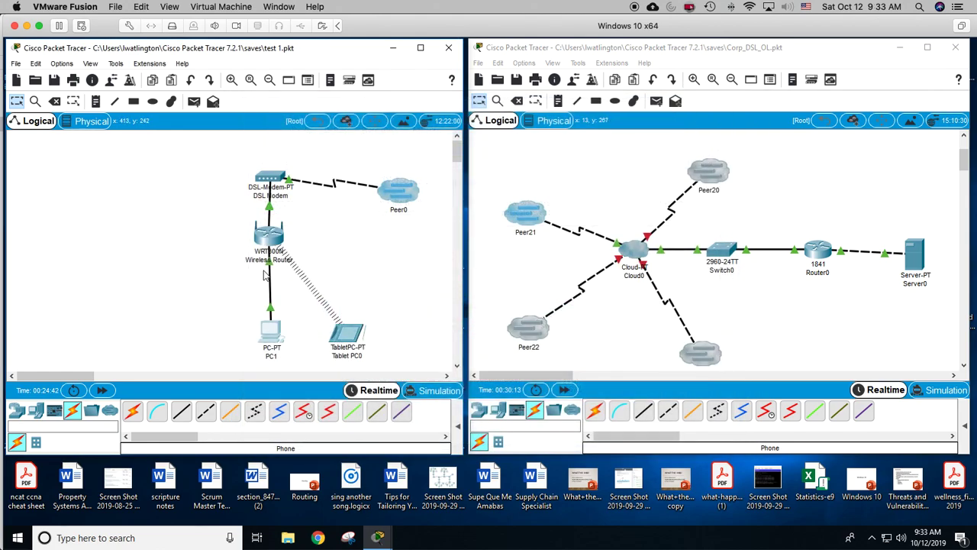
# Review the Wireless Router's internet connection type, available subnet masks, DHCP server range and static DNS settings.
pyautogui.click(275, 246)
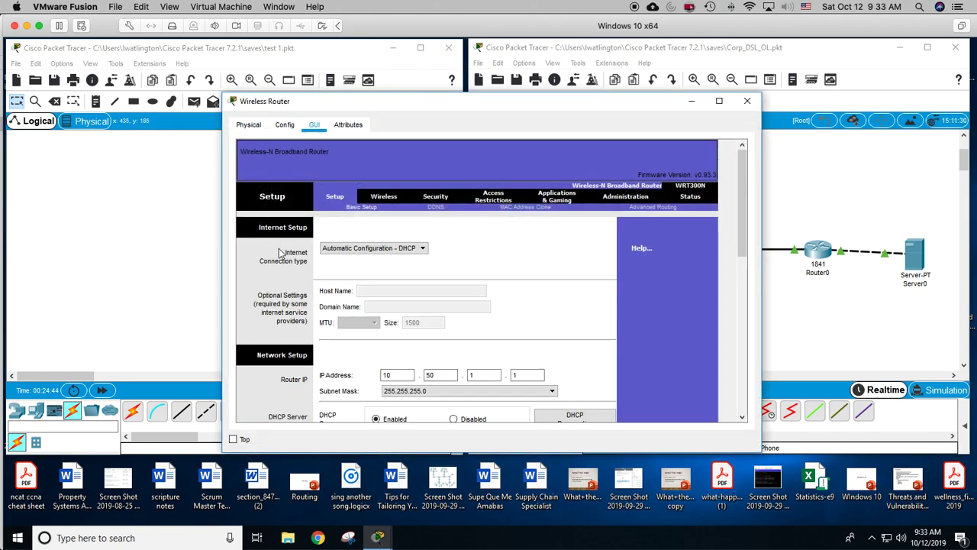
pyautogui.scroll(-1, 470, 370)
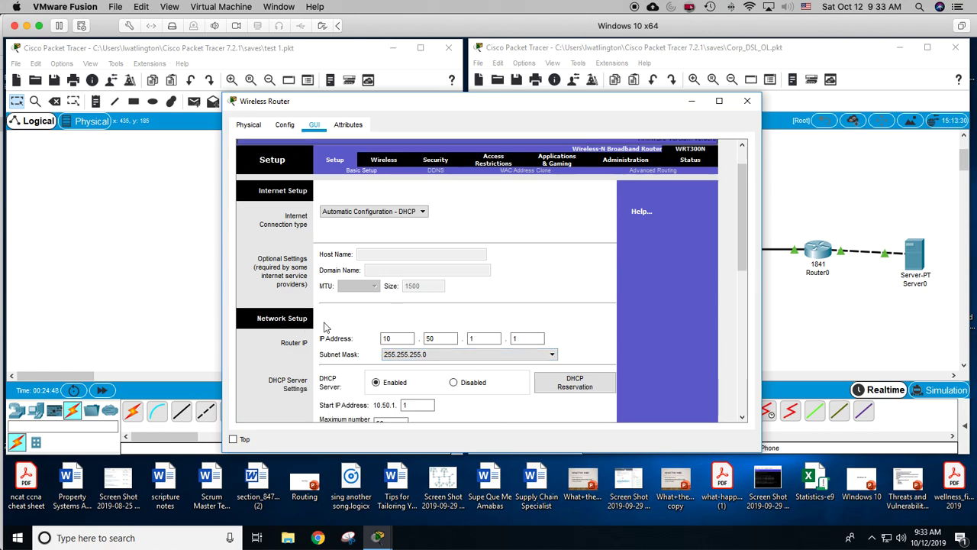
pyautogui.scroll(-1, 323, 327)
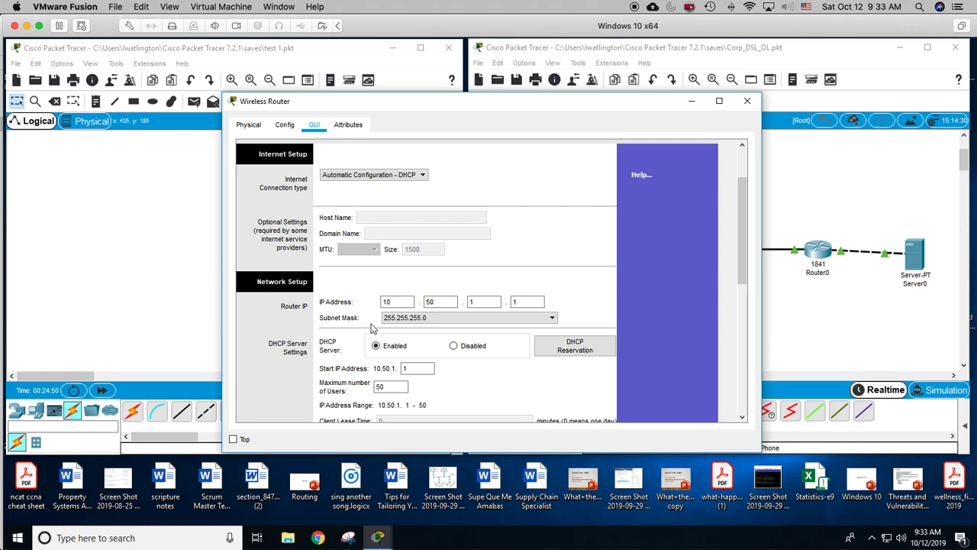
pyautogui.click(552, 318)
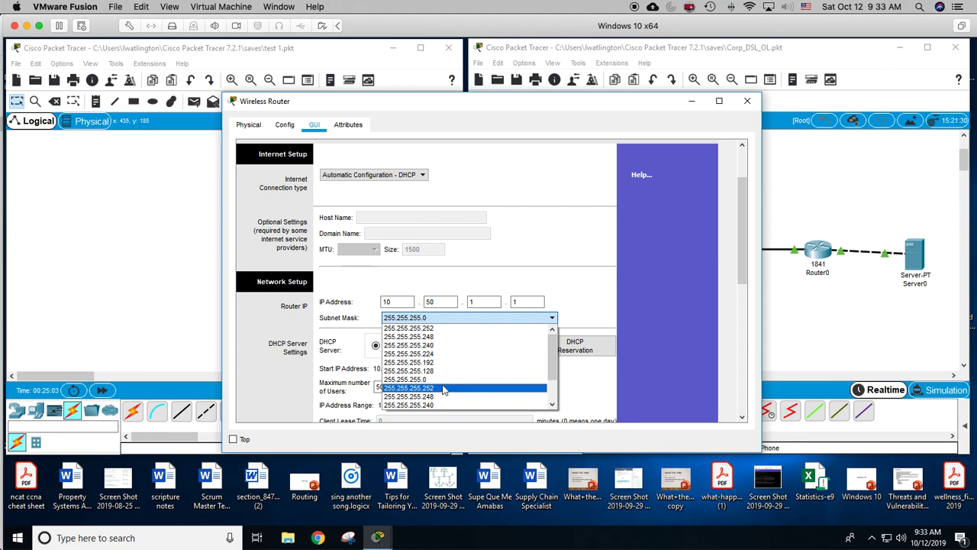
pyautogui.click(433, 318)
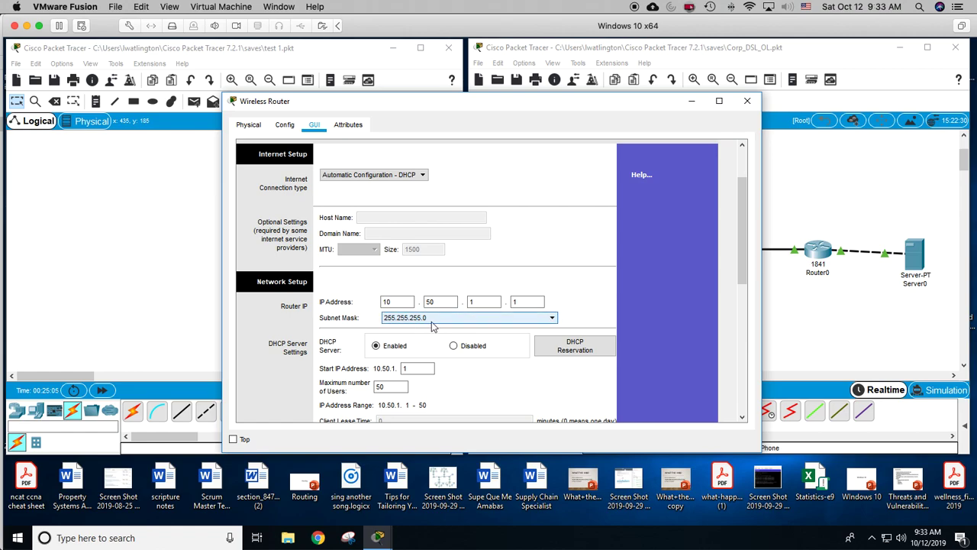
pyautogui.click(432, 327)
pyautogui.scroll(-1, 440, 339)
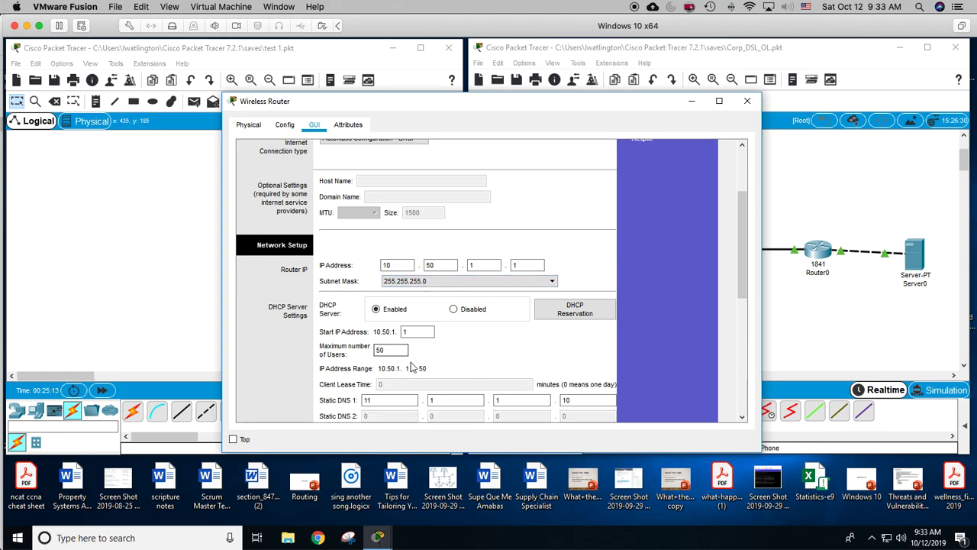
pyautogui.scroll(-2, 461, 366)
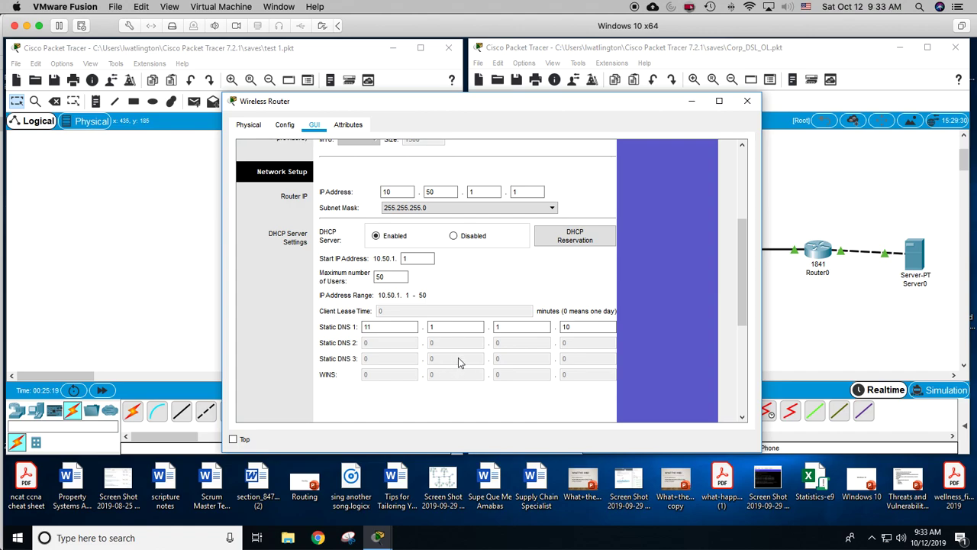
pyautogui.scroll(3, 458, 361)
pyautogui.scroll(1, 458, 363)
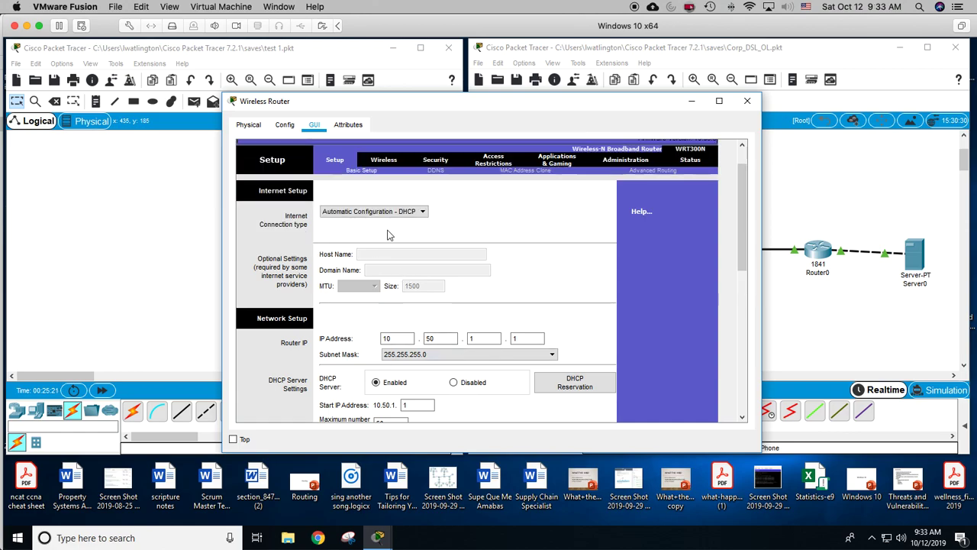
pyautogui.scroll(-1, 538, 262)
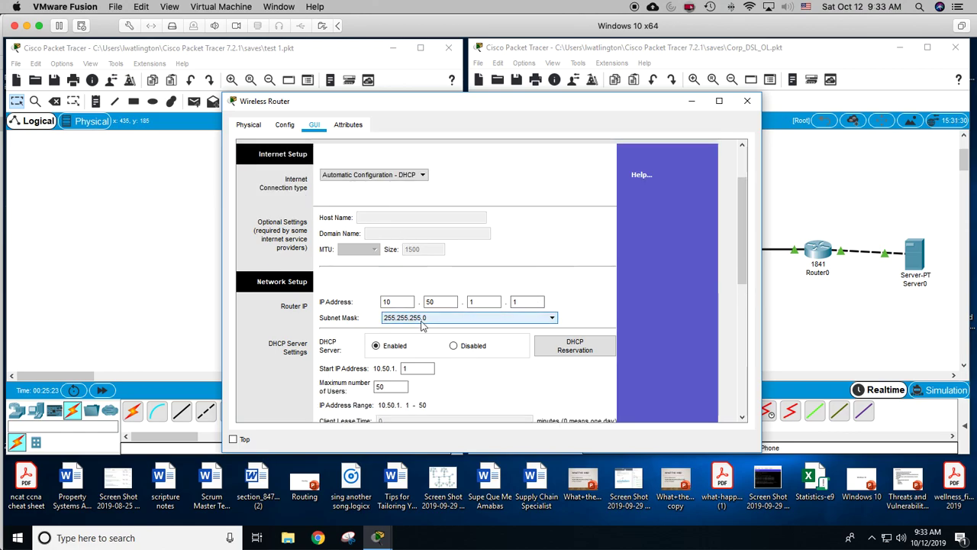
# Recheck the Wireless Router's subnet mask options and DHCP server settings, then save the network setup and close the router's window.
pyautogui.scroll(-2, 470, 383)
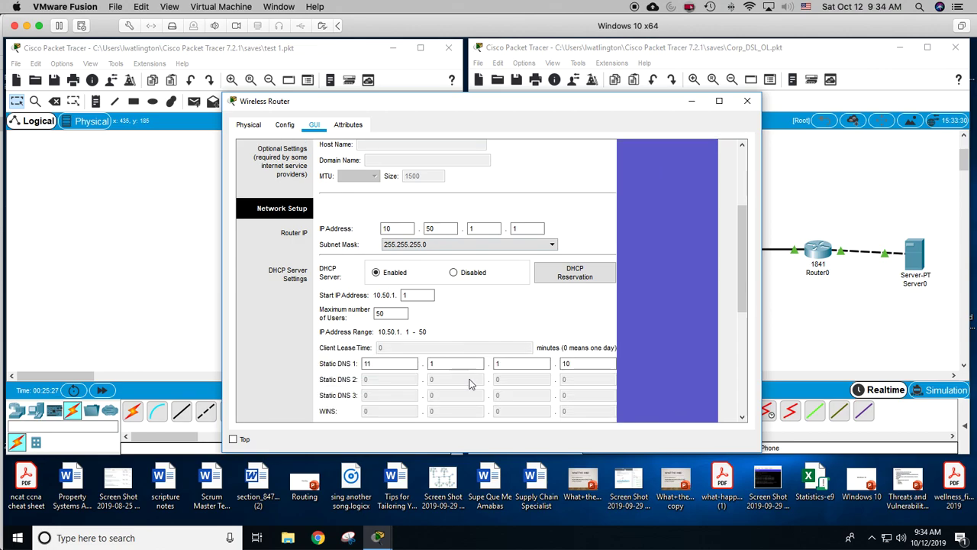
pyautogui.scroll(-1, 470, 383)
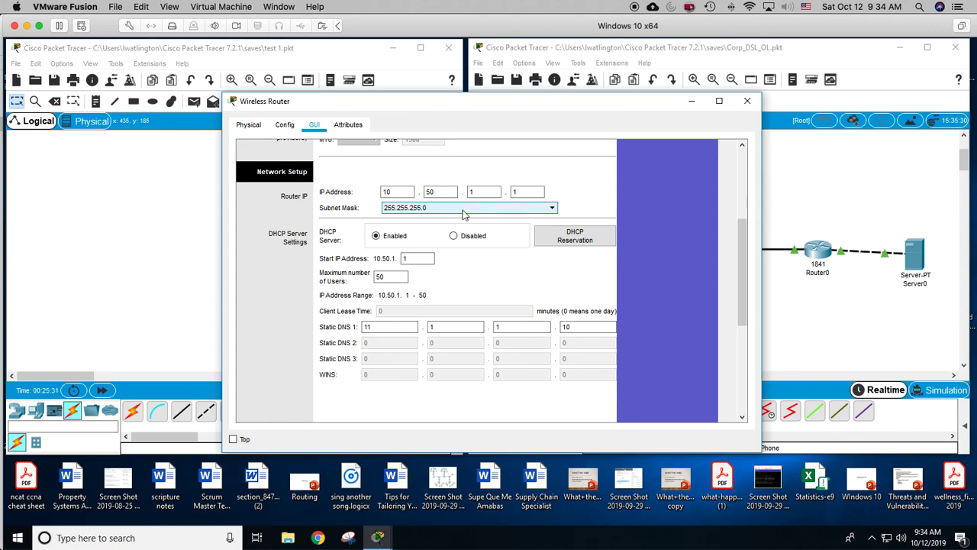
pyautogui.click(552, 209)
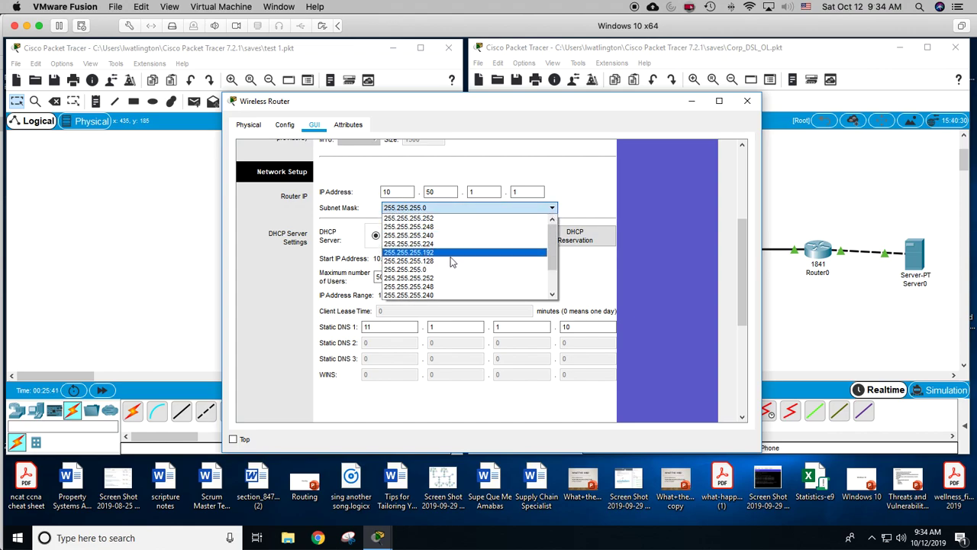
pyautogui.click(574, 173)
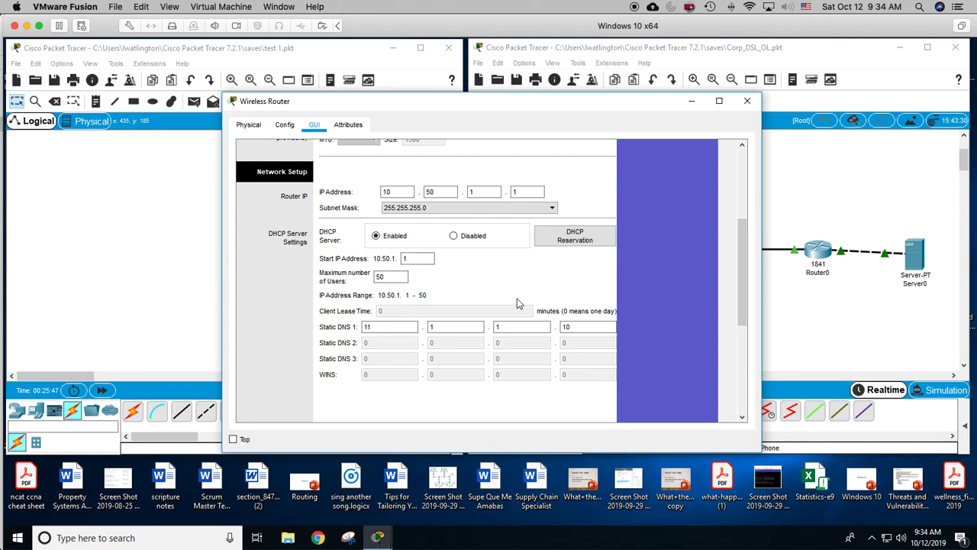
pyautogui.scroll(-2, 547, 299)
pyautogui.scroll(-5, 565, 328)
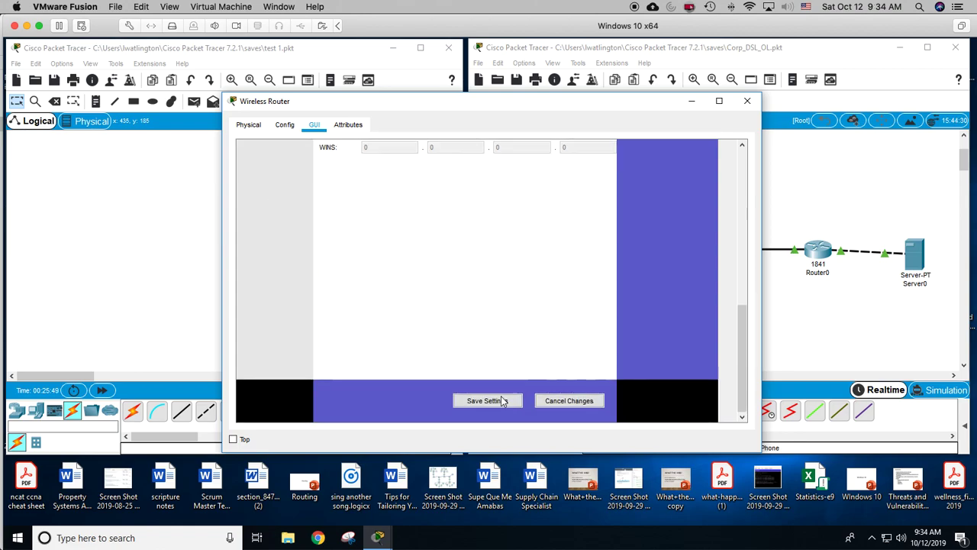
pyautogui.click(493, 402)
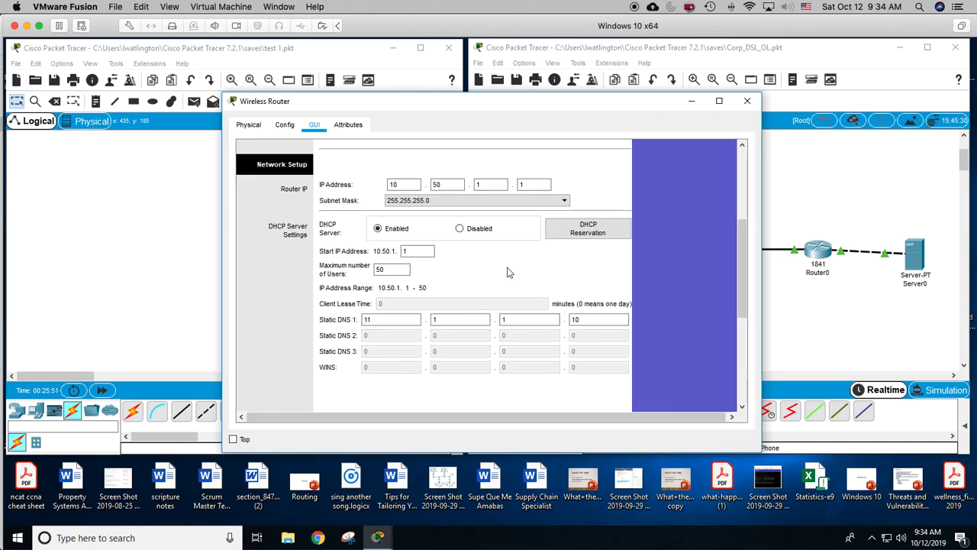
pyautogui.scroll(5, 489, 244)
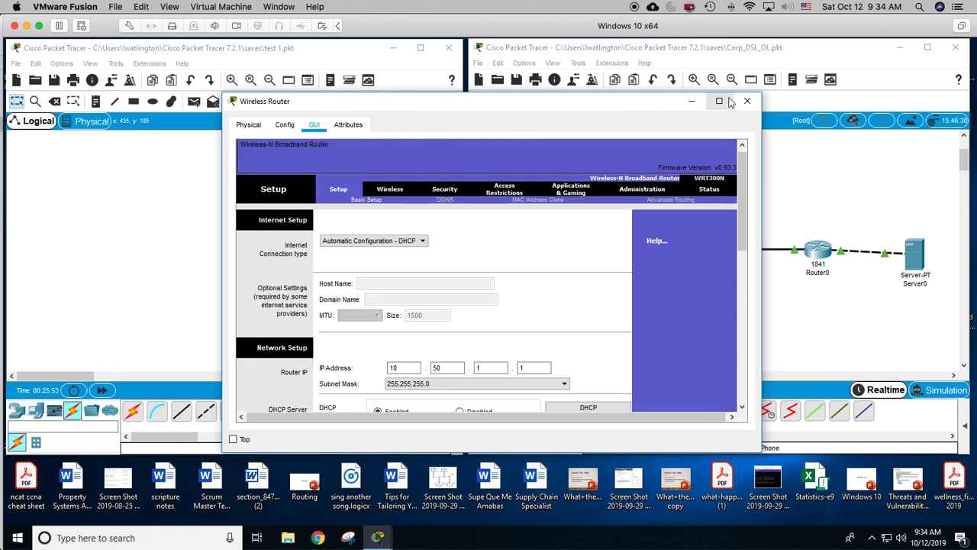
pyautogui.click(746, 101)
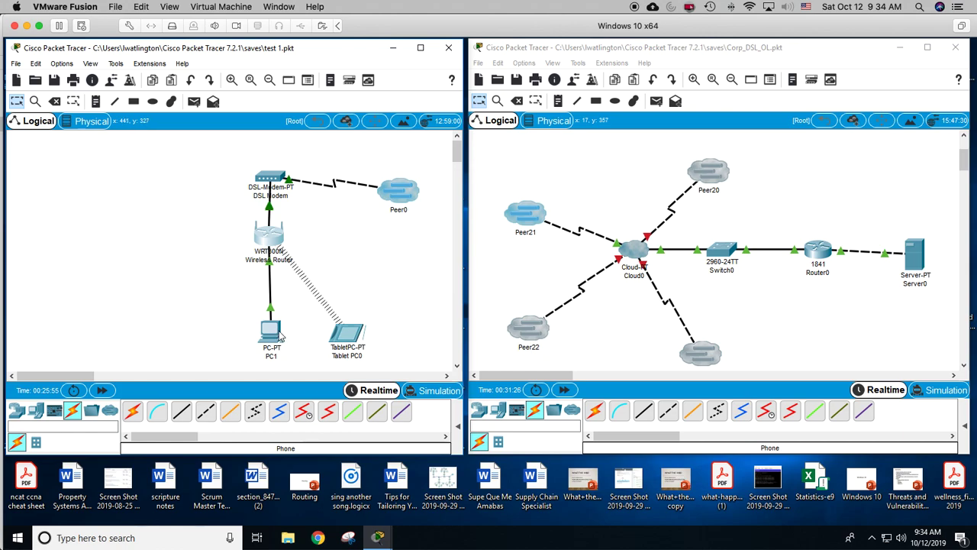
# Request server.com from PC1's web browser to test access to the corporate website, and close PC1's window.
pyautogui.click(278, 334)
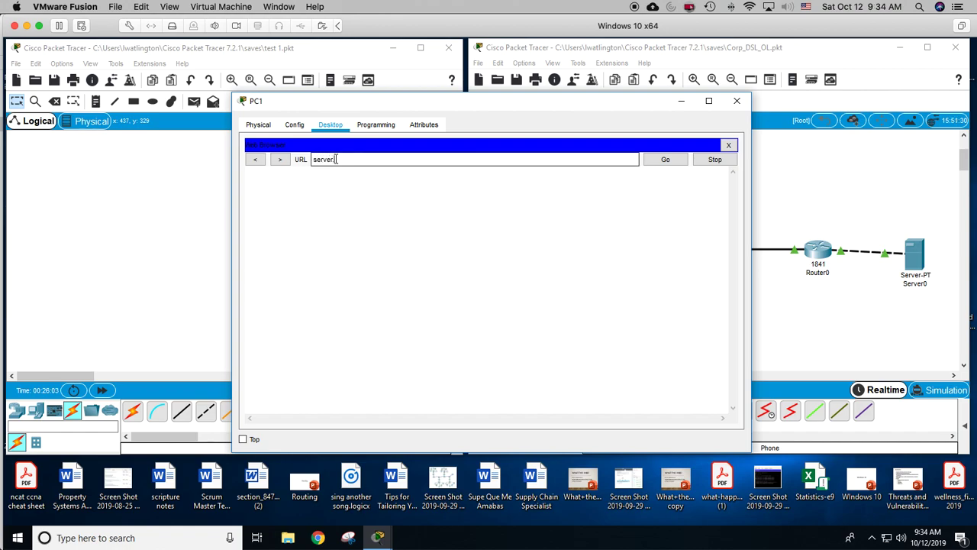
pyautogui.press('Return')
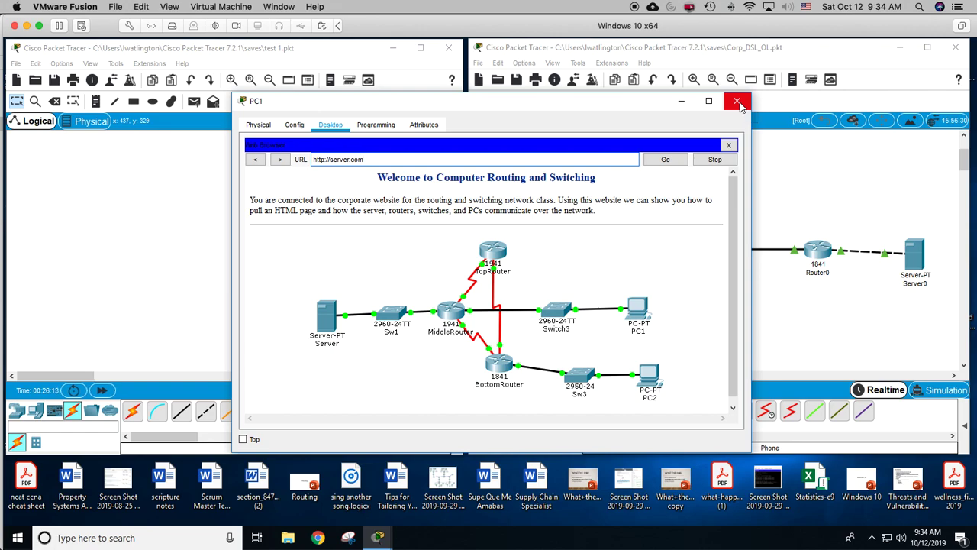
pyautogui.click(738, 101)
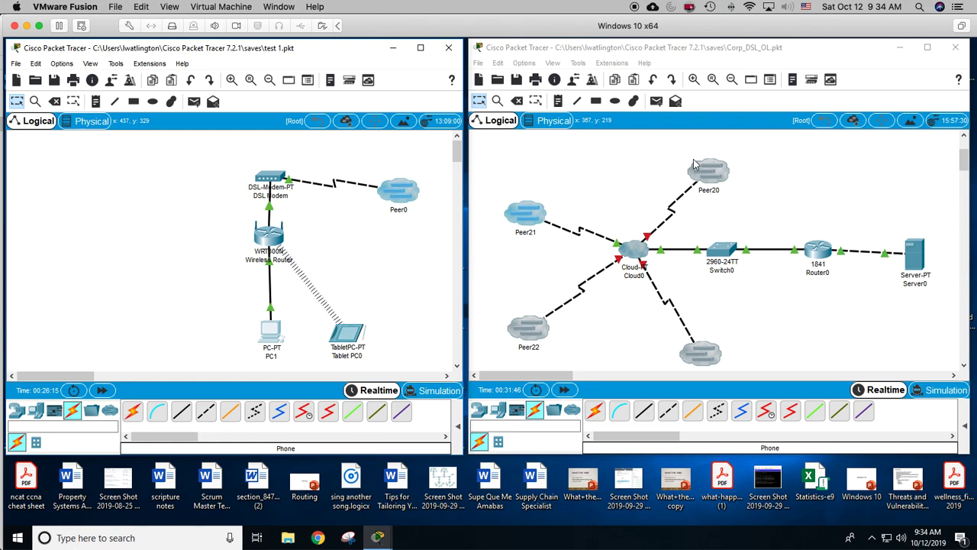